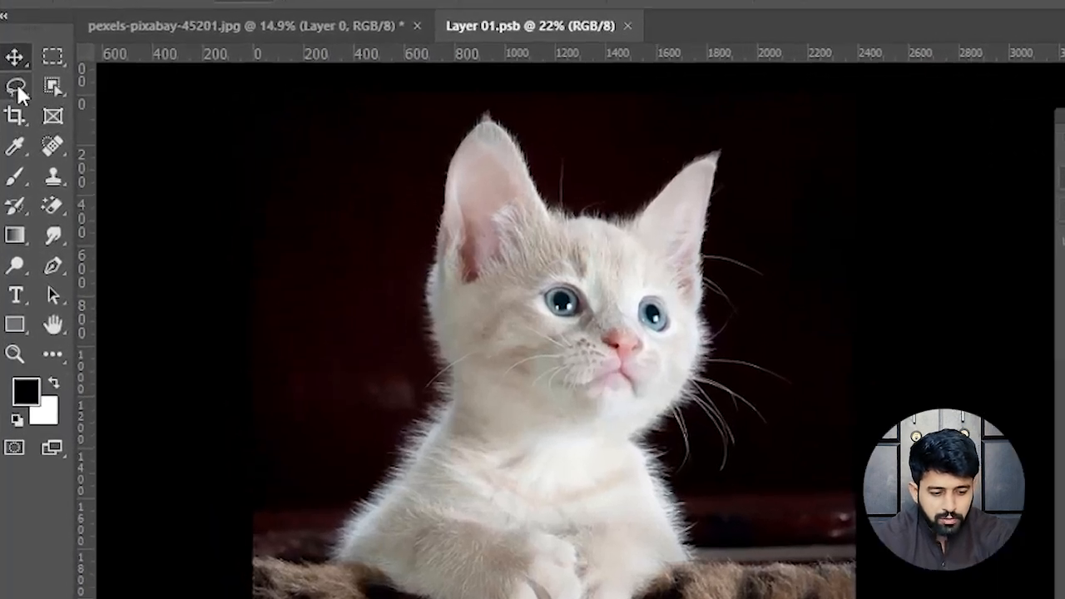
- Lasso a freehand selection around the left half of the kitten, from its left ear down to the elbow
{"action": "right_click", "coordinate": [15, 98]}
{"action": "left_click", "coordinate": [83, 88]}
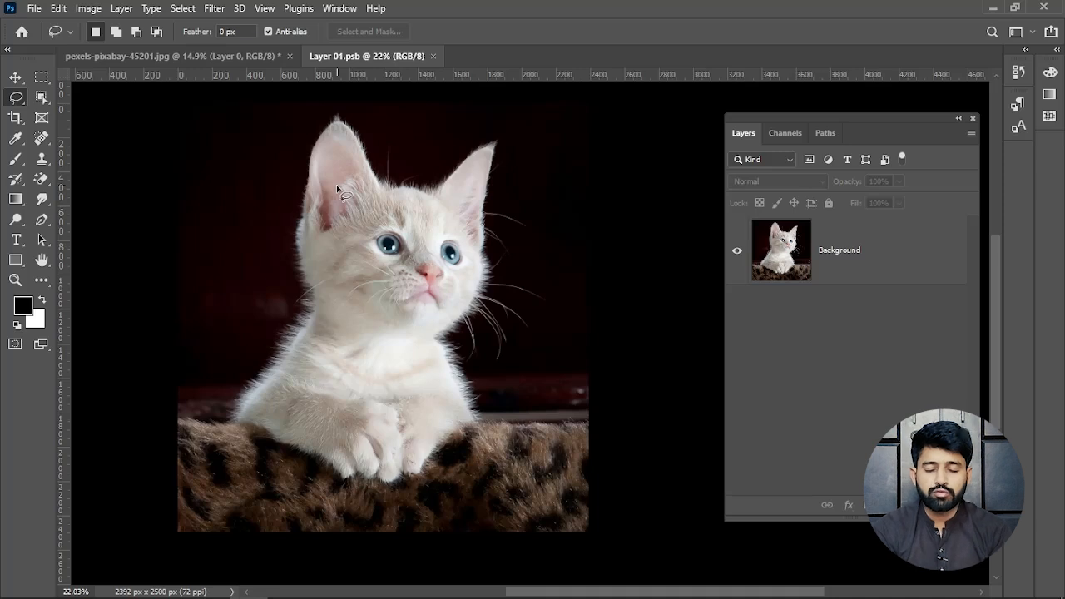
{"action": "scroll", "coordinate": [336, 185], "scroll_direction": "up", "scroll_amount": 3, "text": "alt"}
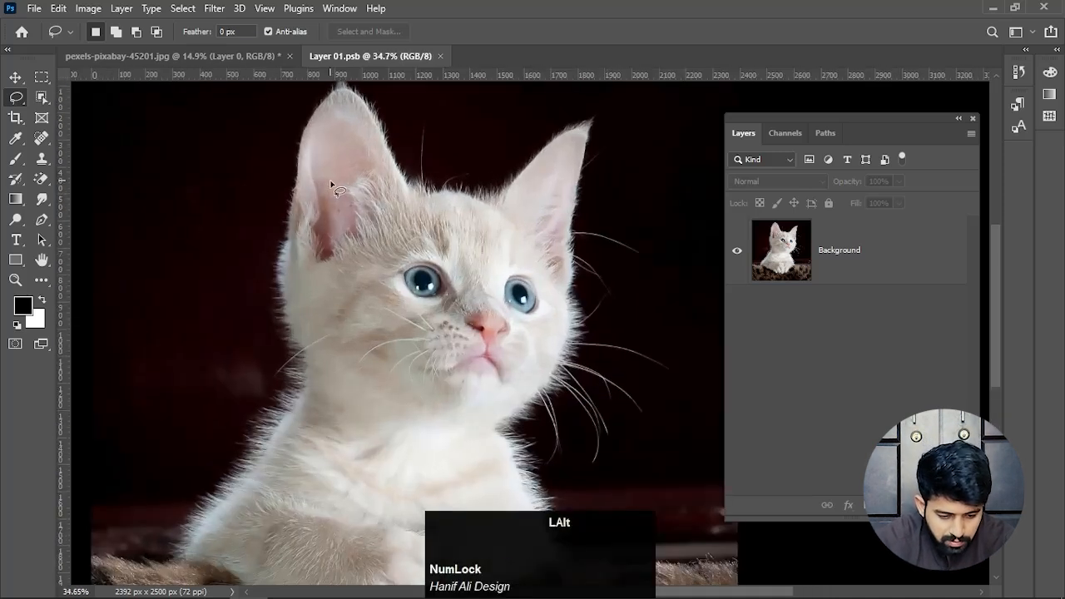
{"action": "left_click_drag", "start_coordinate": [349, 190], "coordinate": [368, 189]}
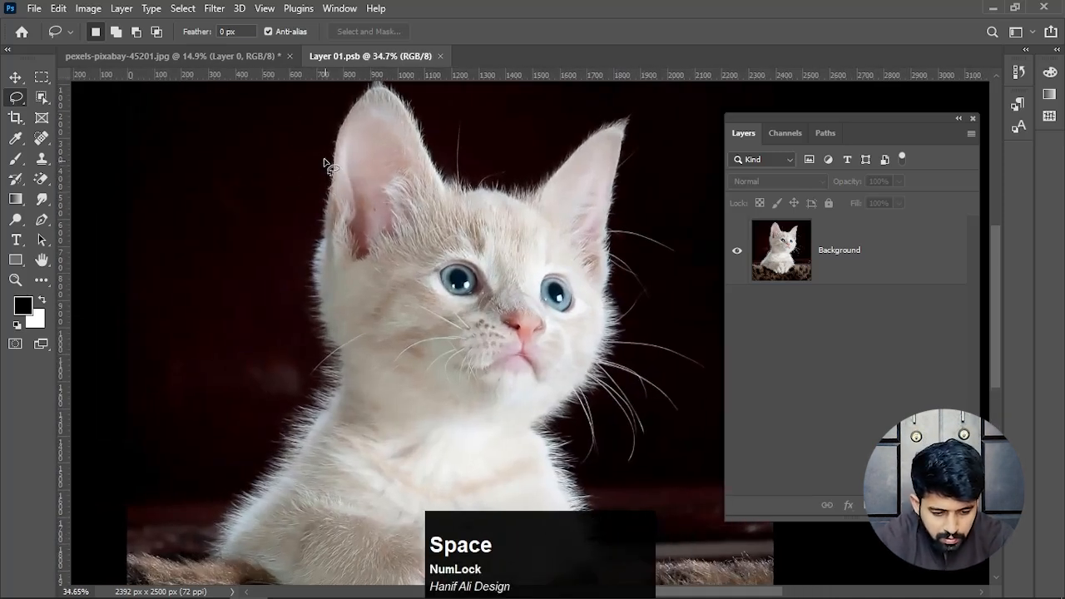
{"action": "mouse_move", "coordinate": [322, 147]}
{"action": "left_mouse_down"}
{"action": "mouse_move", "coordinate": [295, 303]}
{"action": "mouse_move", "coordinate": [311, 376]}
{"action": "mouse_move", "coordinate": [221, 499]}
{"action": "mouse_move", "coordinate": [241, 559]}
{"action": "mouse_move", "coordinate": [263, 571]}
{"action": "mouse_move", "coordinate": [336, 563]}
{"action": "mouse_move", "coordinate": [418, 486]}
{"action": "mouse_move", "coordinate": [456, 351]}
{"action": "left_mouse_up"}
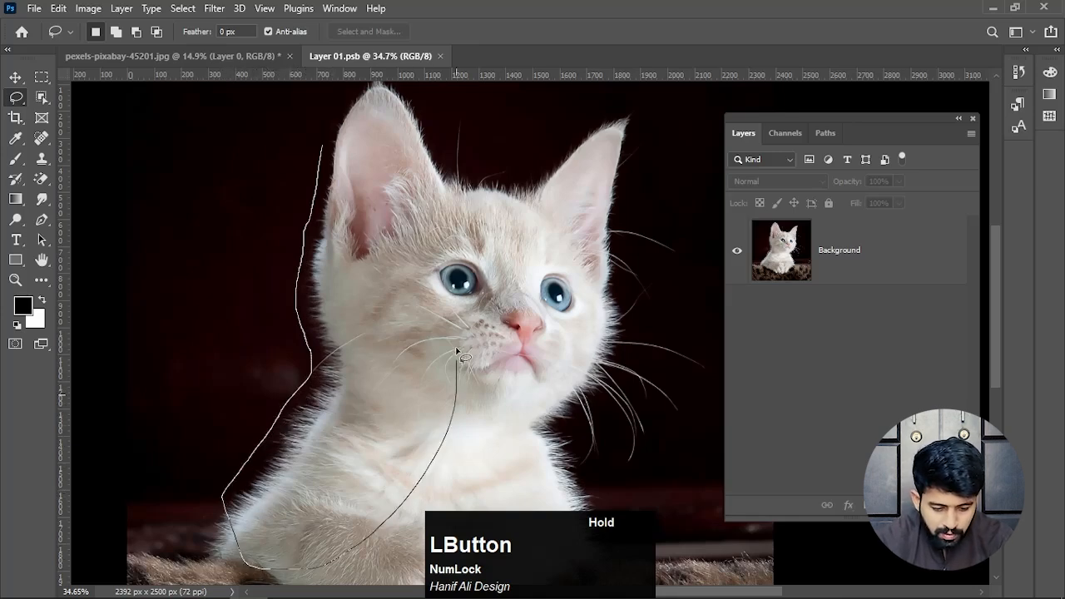
{"action": "left_click_drag", "start_coordinate": [460, 286], "coordinate": [459, 238]}
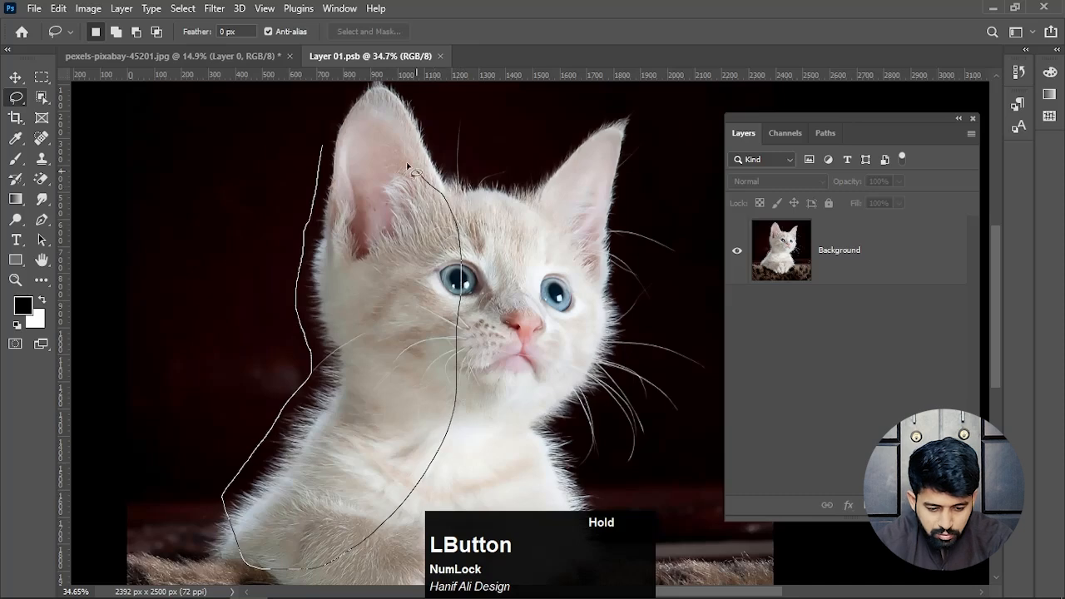
{"action": "left_click_drag", "start_coordinate": [360, 148], "coordinate": [364, 150]}
- Add the kitten's lower body and both paws to the lasso selection, tracing loosely outside the fur
{"action": "scroll", "coordinate": [450, 390], "scroll_direction": "down", "scroll_amount": 3}
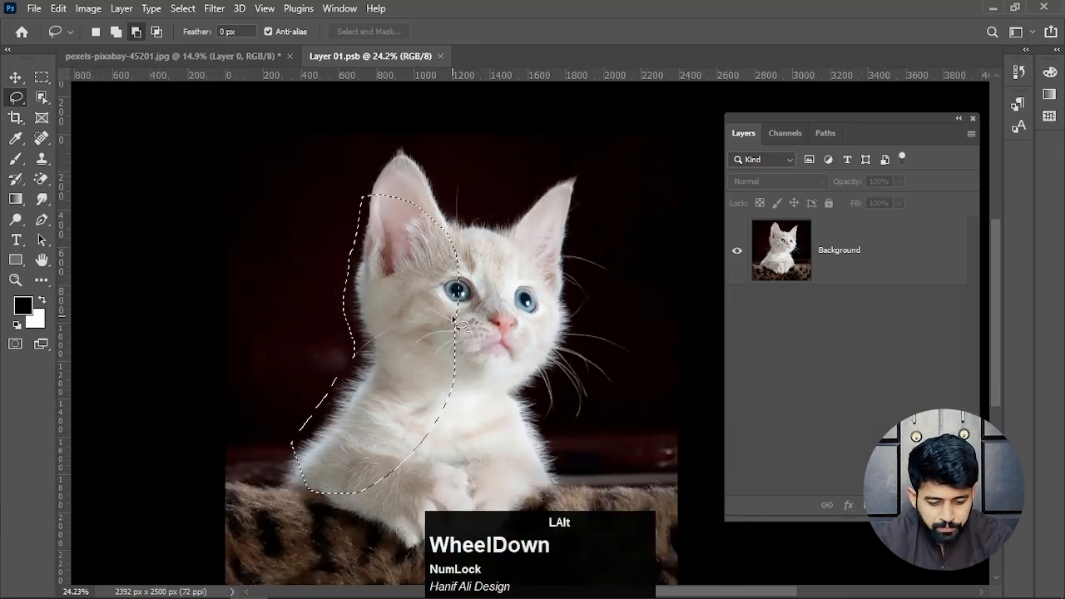
{"action": "left_click_drag", "start_coordinate": [450, 390], "coordinate": [450, 299]}
{"action": "scroll", "coordinate": [392, 361], "scroll_direction": "up", "scroll_amount": 2}
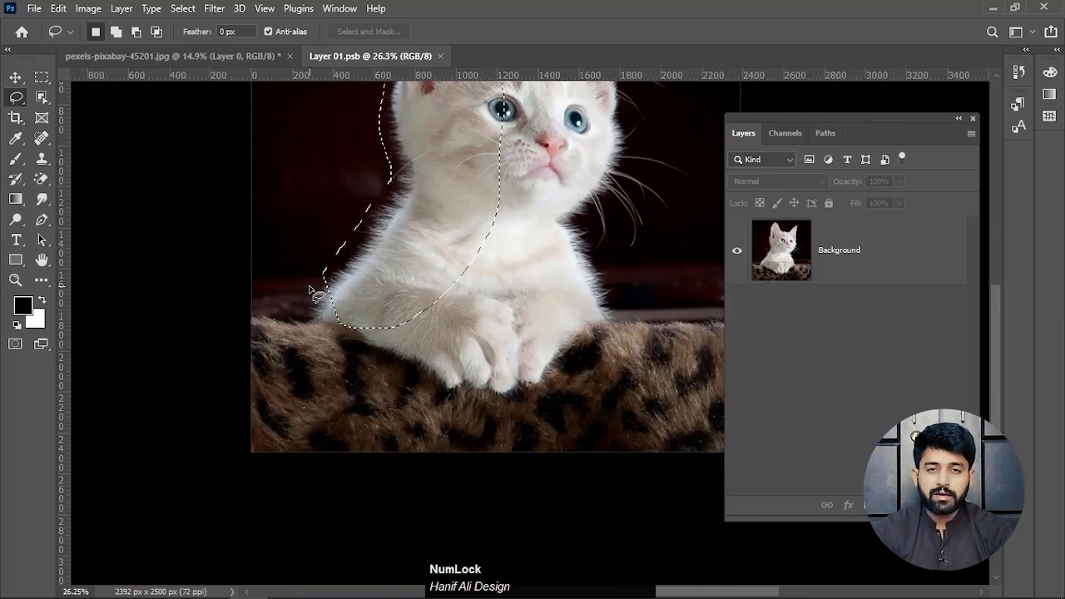
{"action": "key", "text": "shift"}
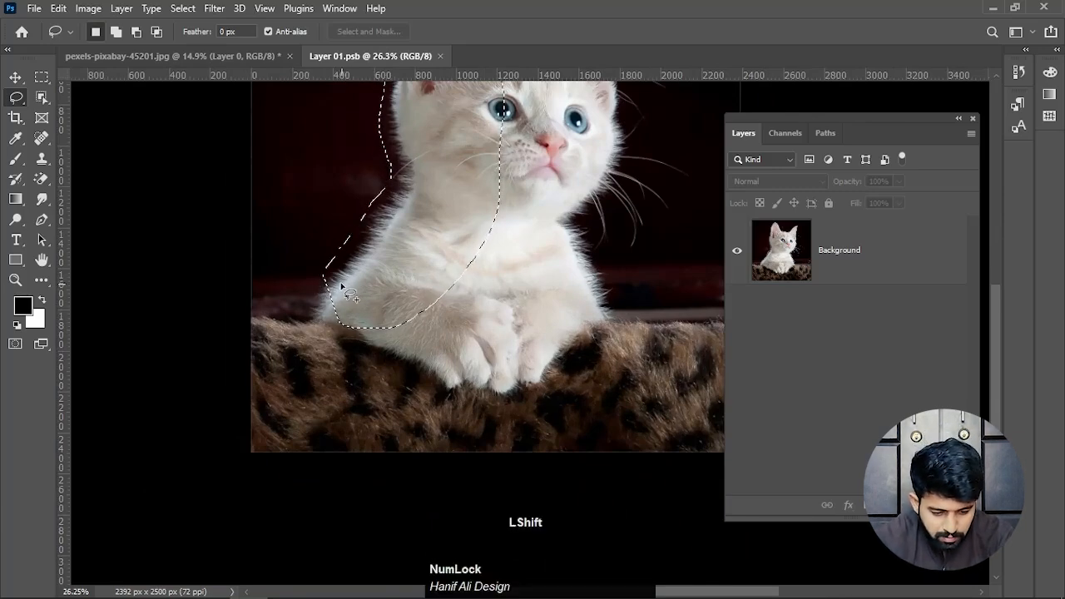
{"action": "mouse_move", "coordinate": [327, 264]}
{"action": "left_mouse_down"}
{"action": "mouse_move", "coordinate": [308, 301]}
{"action": "mouse_move", "coordinate": [315, 334]}
{"action": "mouse_move", "coordinate": [478, 404]}
{"action": "mouse_move", "coordinate": [532, 399]}
{"action": "mouse_move", "coordinate": [611, 333]}
{"action": "mouse_move", "coordinate": [628, 293]}
{"action": "mouse_move", "coordinate": [611, 254]}
{"action": "mouse_move", "coordinate": [443, 238]}
{"action": "mouse_move", "coordinate": [355, 258]}
{"action": "left_mouse_up"}
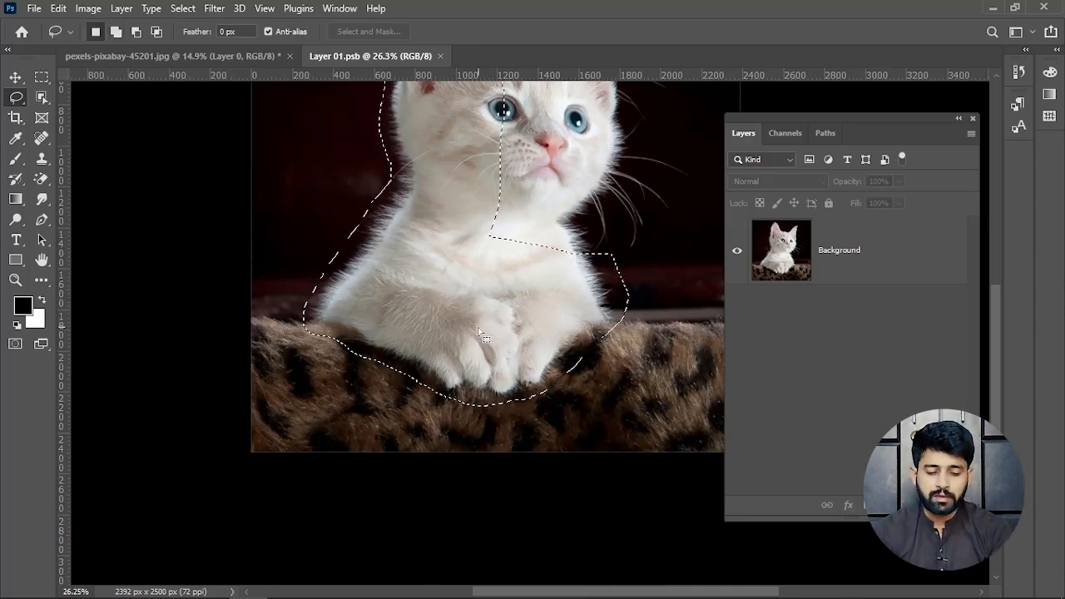
- Add the right side of the kitten's face and chest to the selection, including the long whiskers
{"action": "left_click_drag", "start_coordinate": [562, 324], "coordinate": [386, 435]}
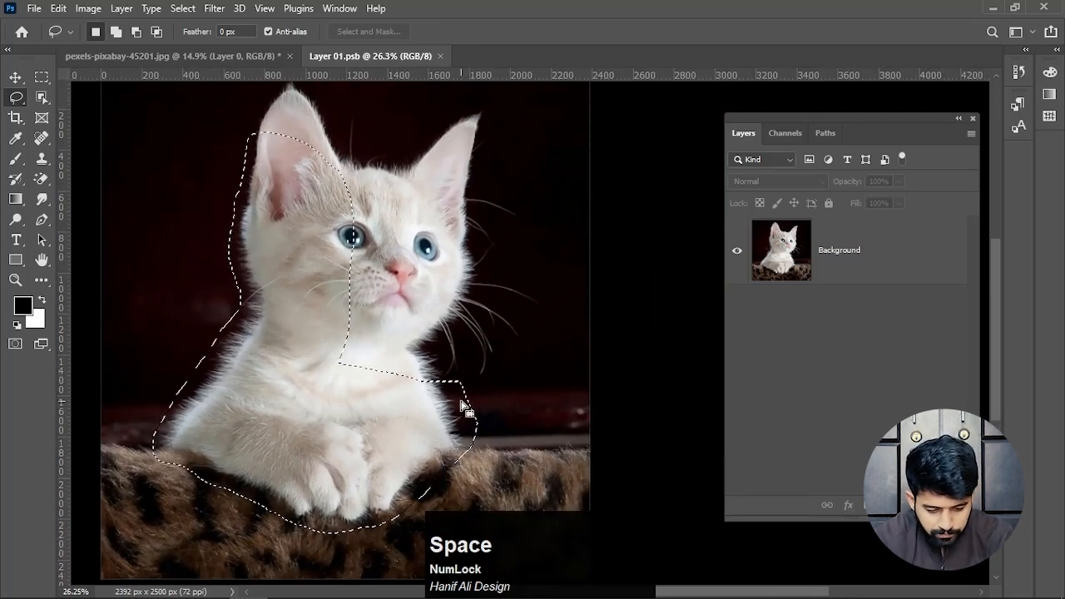
{"action": "key", "text": "shift"}
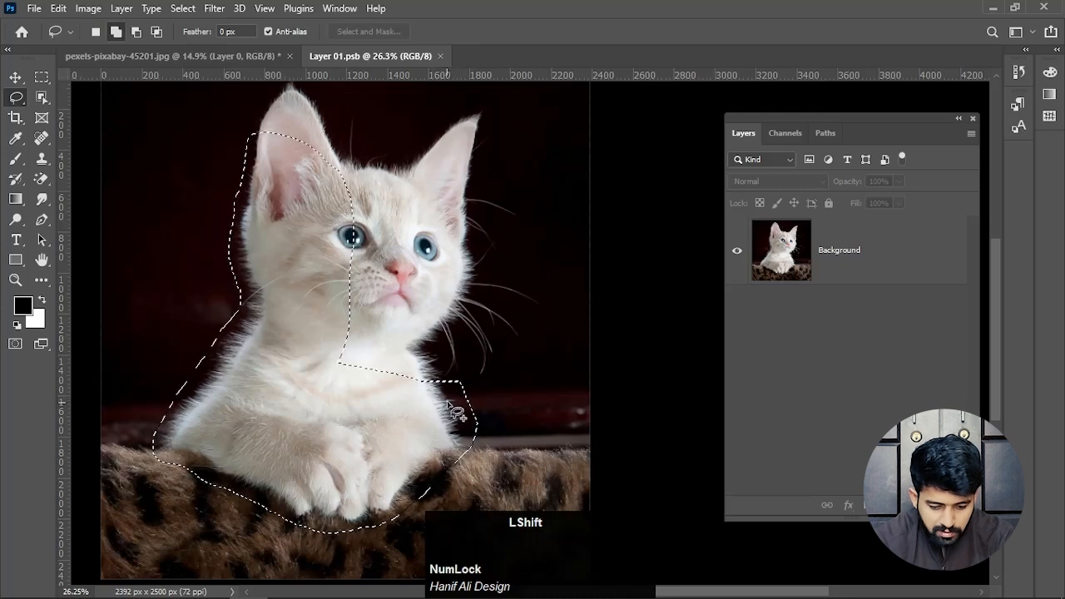
{"action": "mouse_move", "coordinate": [450, 401]}
{"action": "left_mouse_down"}
{"action": "mouse_move", "coordinate": [462, 370]}
{"action": "mouse_move", "coordinate": [481, 387]}
{"action": "mouse_move", "coordinate": [523, 343]}
{"action": "mouse_move", "coordinate": [489, 184]}
{"action": "mouse_move", "coordinate": [333, 430]}
{"action": "mouse_move", "coordinate": [408, 423]}
{"action": "left_mouse_up"}
- Add the top of the head and both ear tips to complete the selection around the whole kitten
{"action": "left_click_drag", "start_coordinate": [366, 274], "coordinate": [366, 350]}
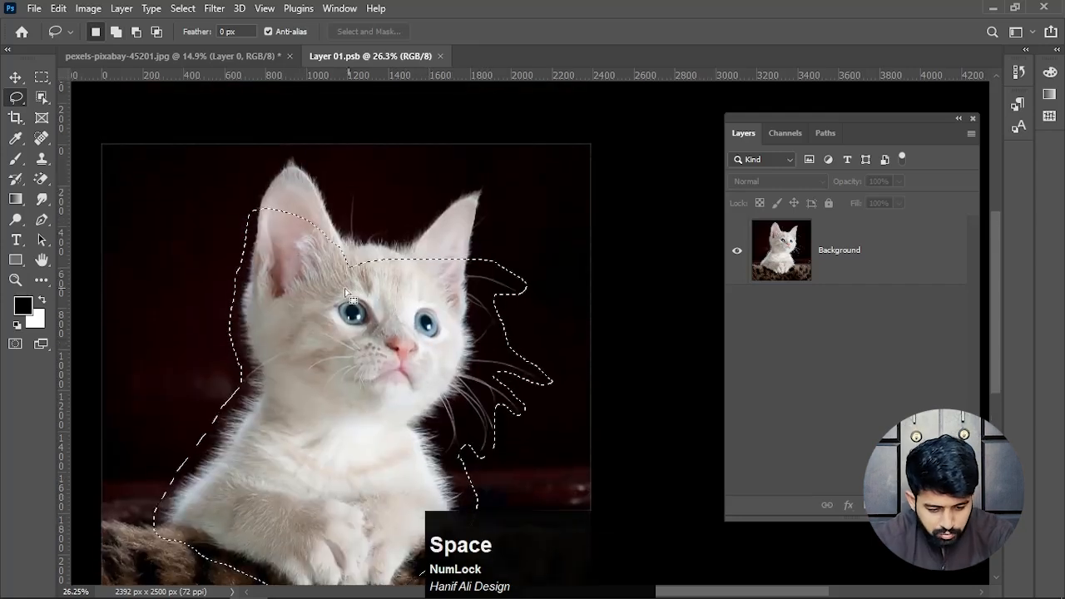
{"action": "mouse_move", "coordinate": [251, 219]}
{"action": "left_mouse_down"}
{"action": "mouse_move", "coordinate": [284, 150]}
{"action": "mouse_move", "coordinate": [320, 172]}
{"action": "mouse_move", "coordinate": [344, 221]}
{"action": "mouse_move", "coordinate": [351, 190]}
{"action": "mouse_move", "coordinate": [364, 225]}
{"action": "mouse_move", "coordinate": [404, 229]}
{"action": "mouse_move", "coordinate": [490, 176]}
{"action": "mouse_move", "coordinate": [489, 259]}
{"action": "left_mouse_up"}
{"action": "scroll", "coordinate": [369, 222], "scroll_direction": "down", "scroll_amount": 3}
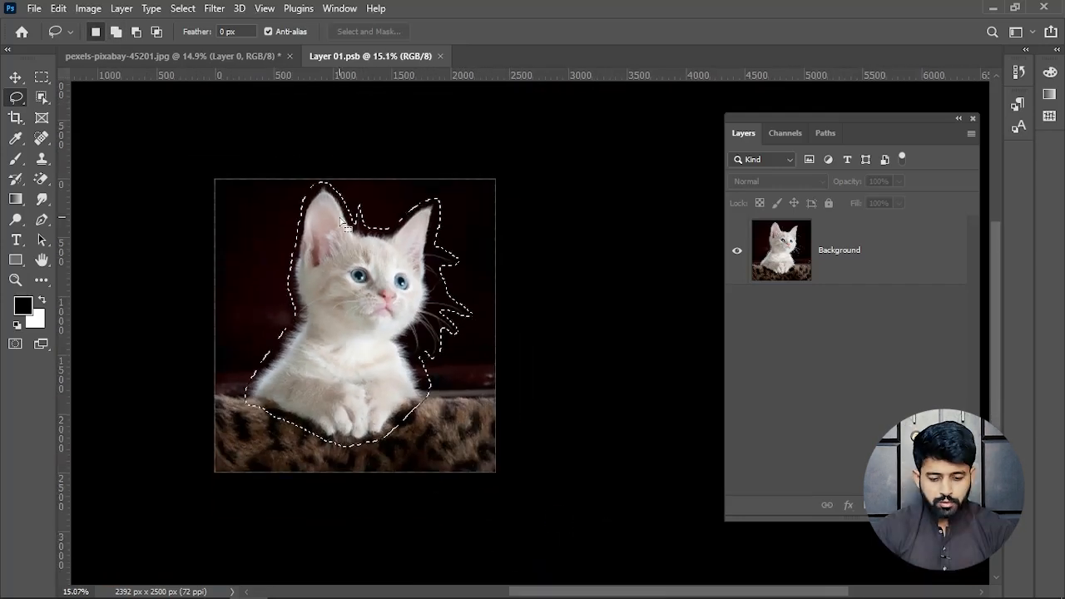
{"action": "left_click_drag", "start_coordinate": [370, 260], "coordinate": [366, 317]}
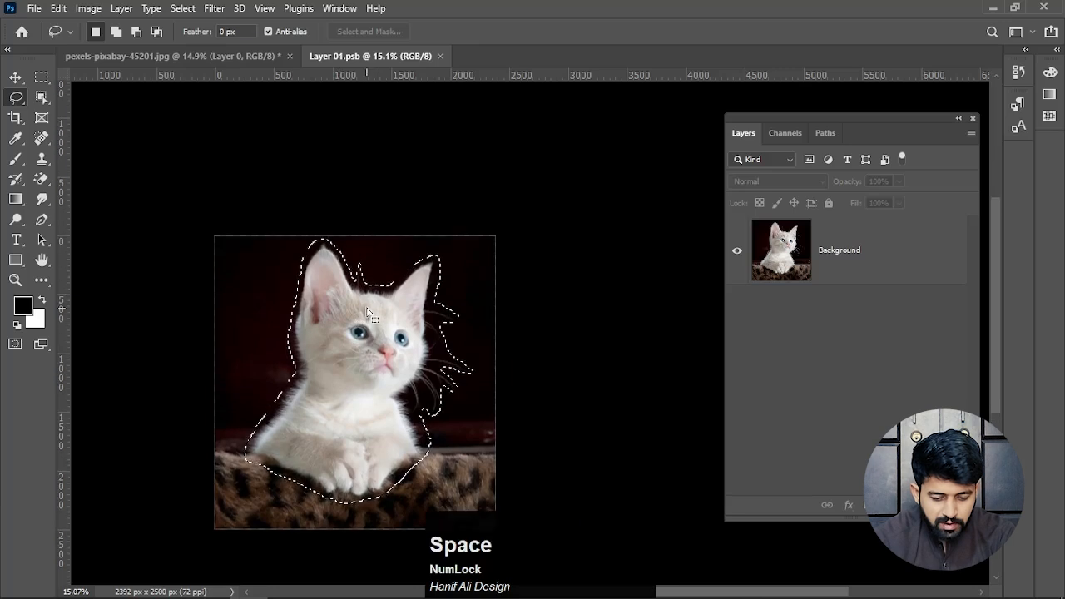
- Select the Background layer and, with the Lasso tool active, open the kitten selection in Select and Mask
{"action": "left_click", "coordinate": [15, 98]}
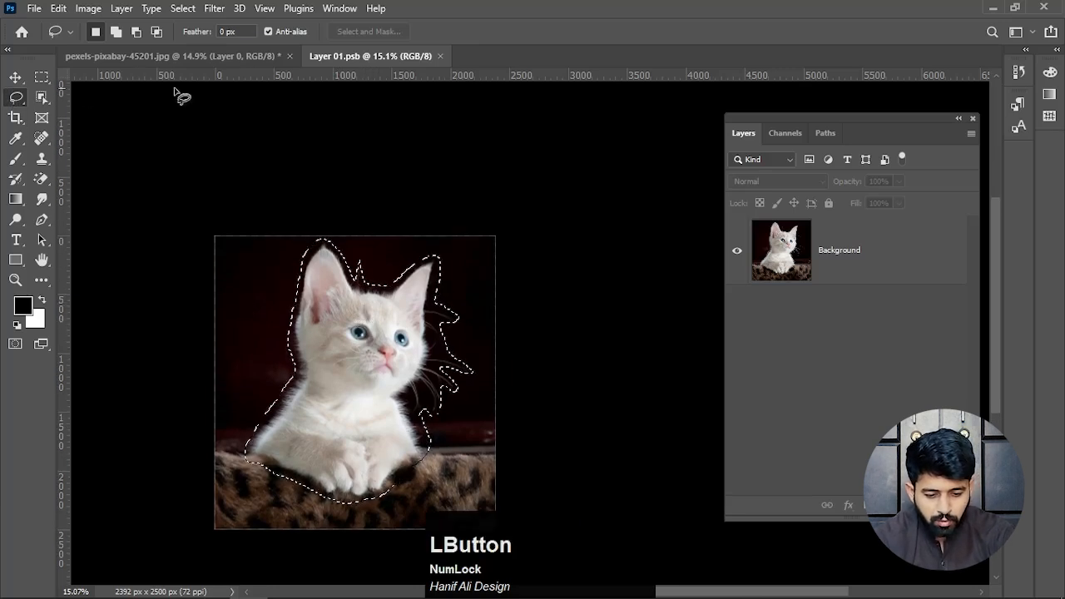
{"action": "left_click", "coordinate": [899, 248]}
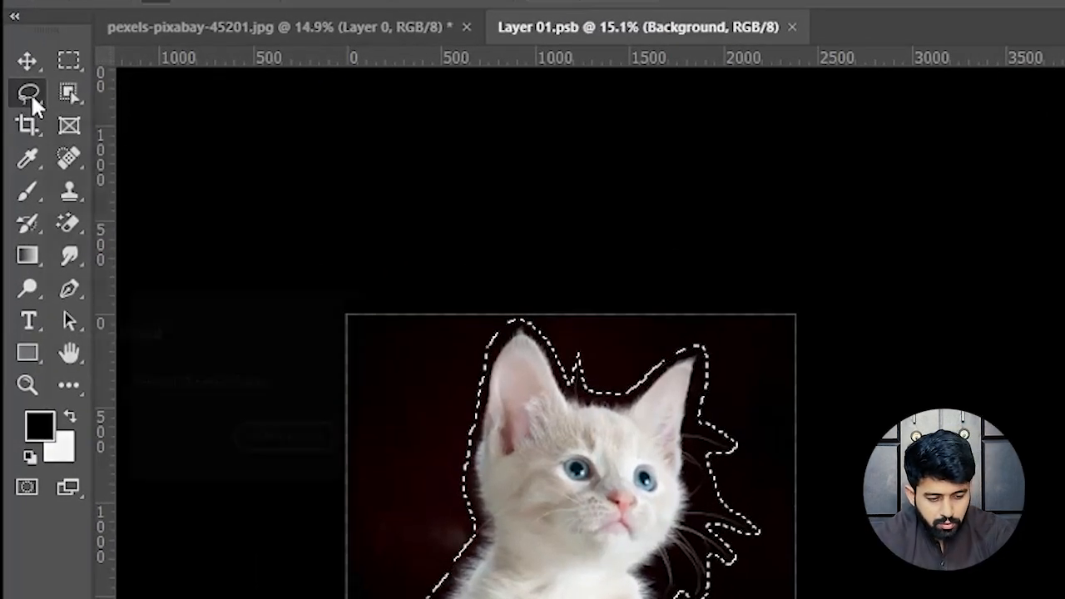
{"action": "left_click", "coordinate": [73, 56]}
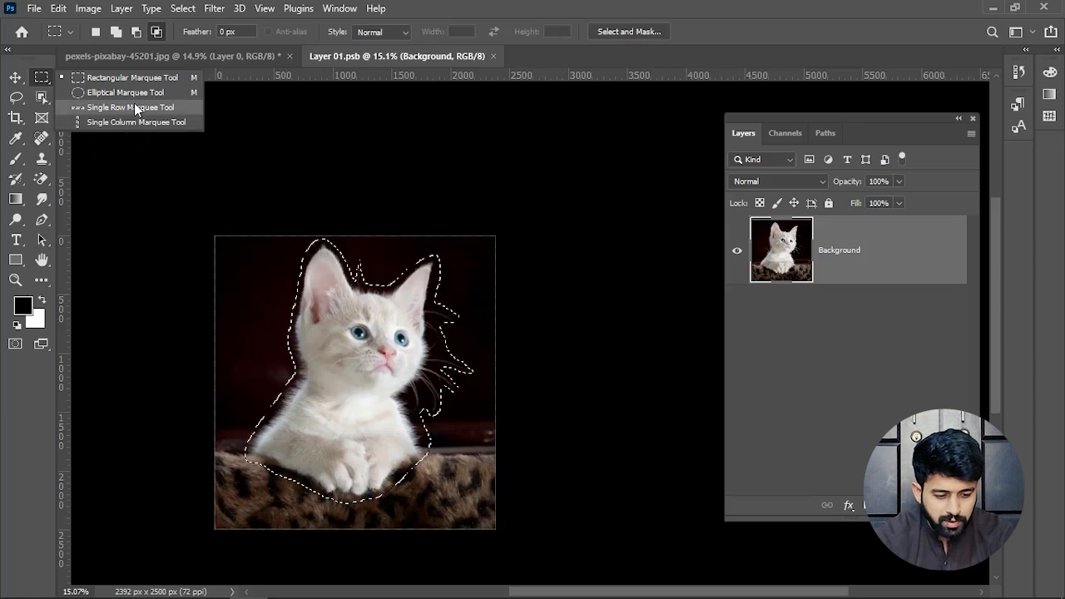
{"action": "left_click", "coordinate": [15, 159]}
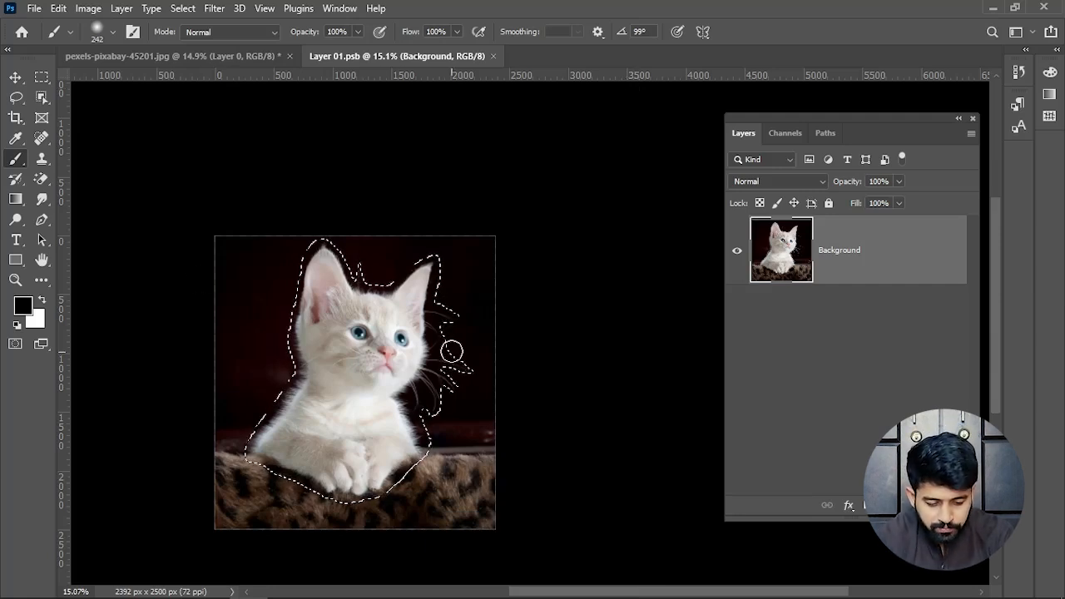
{"action": "left_click", "coordinate": [16, 99]}
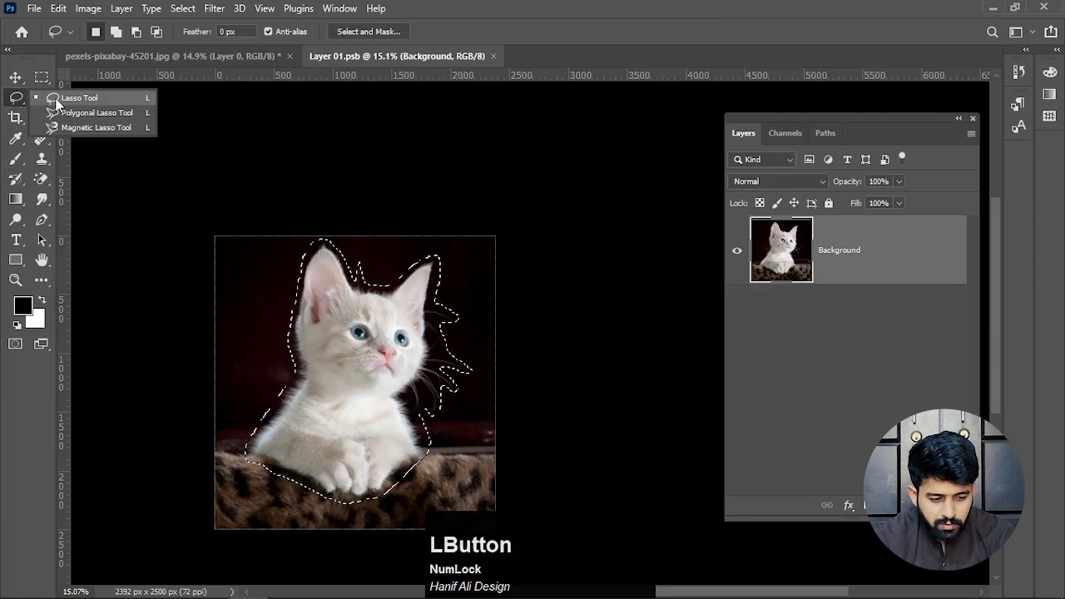
{"action": "left_click", "coordinate": [62, 99]}
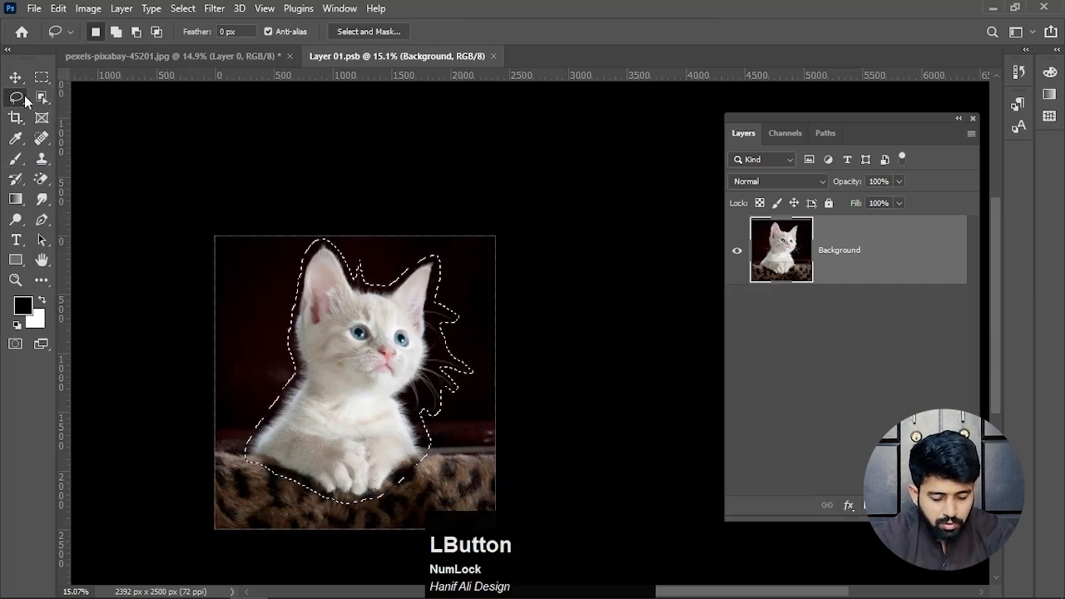
{"action": "left_click", "coordinate": [368, 30]}
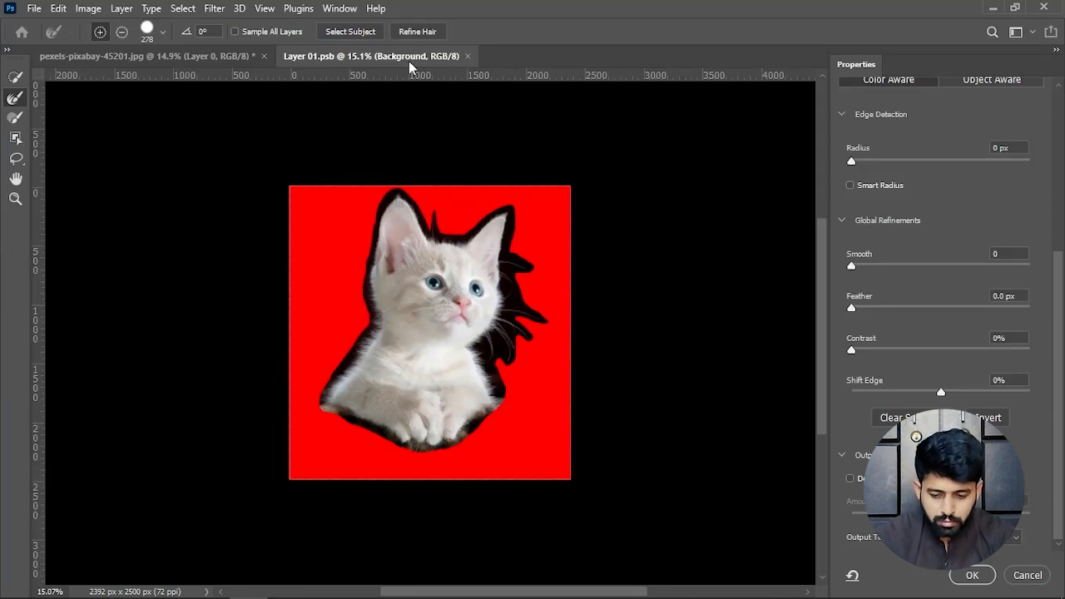
- Preview the selection in the Onion Skin, Marching Ants, On Black, On White and Black & White views, finishing on Overlay
{"action": "scroll", "coordinate": [981, 304], "scroll_direction": "up", "scroll_amount": 2}
{"action": "scroll", "coordinate": [1016, 287], "scroll_direction": "up", "scroll_amount": 4}
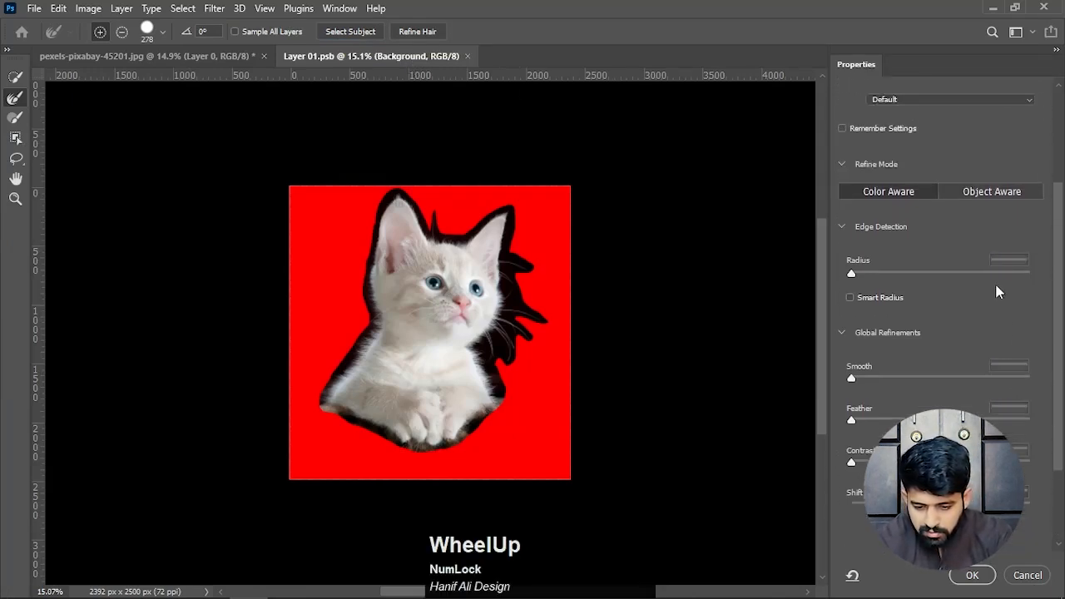
{"action": "scroll", "coordinate": [960, 261], "scroll_direction": "up", "scroll_amount": 2}
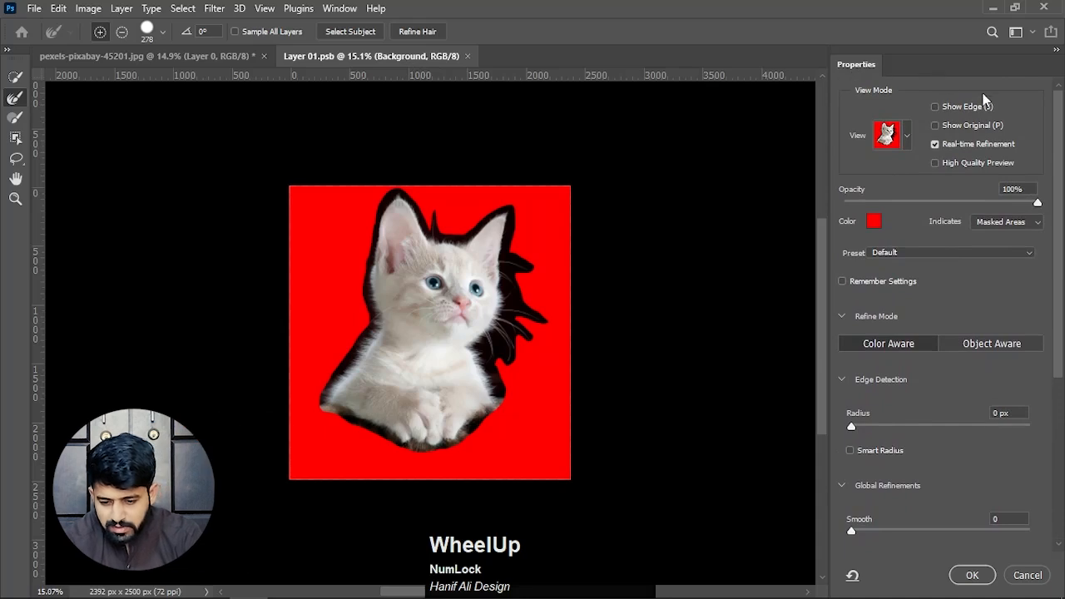
{"action": "left_click", "coordinate": [906, 139]}
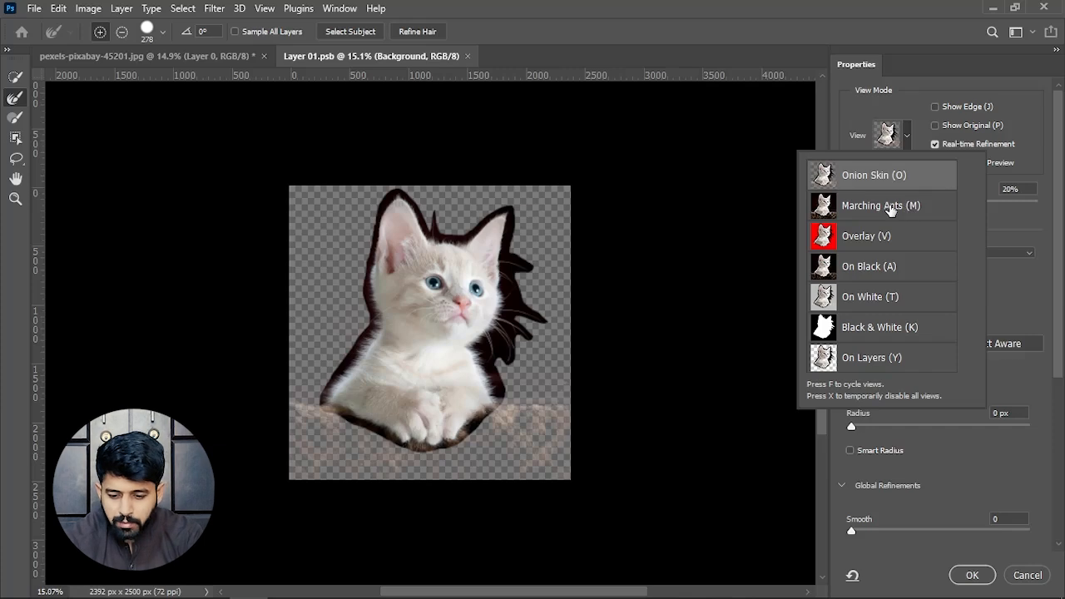
{"action": "left_click", "coordinate": [891, 208]}
{"action": "left_click", "coordinate": [900, 246]}
{"action": "left_click", "coordinate": [896, 269]}
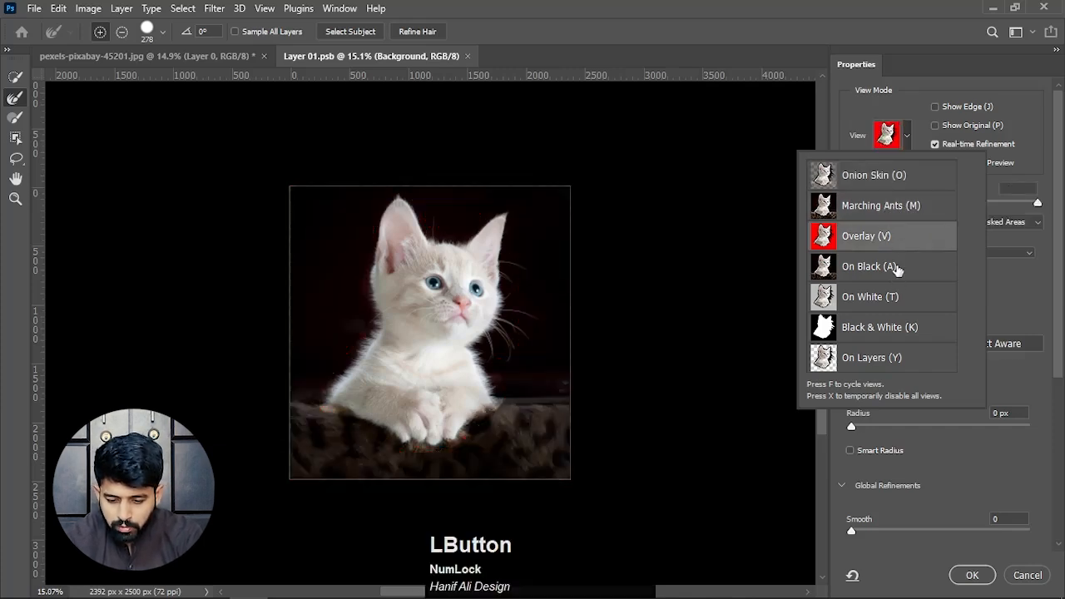
{"action": "left_click", "coordinate": [895, 268]}
{"action": "left_click", "coordinate": [895, 299]}
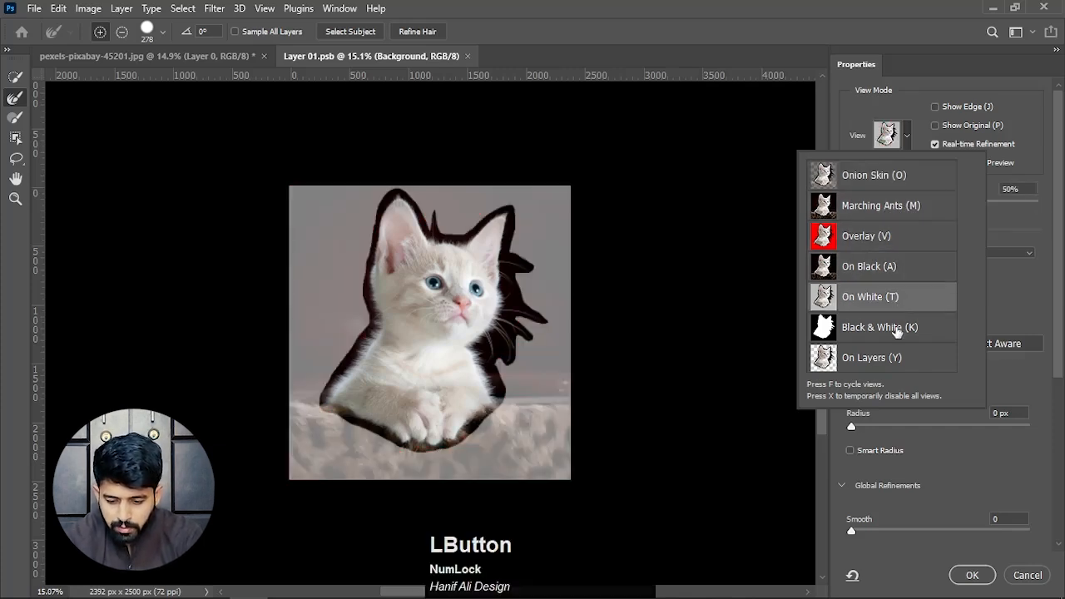
{"action": "left_click", "coordinate": [897, 331]}
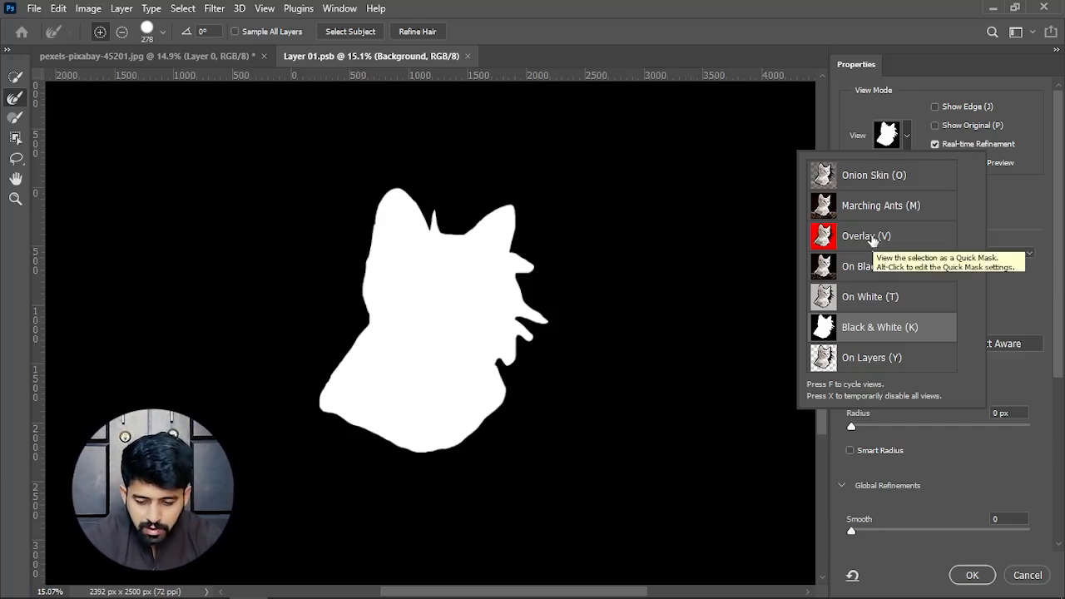
{"action": "left_click", "coordinate": [870, 238]}
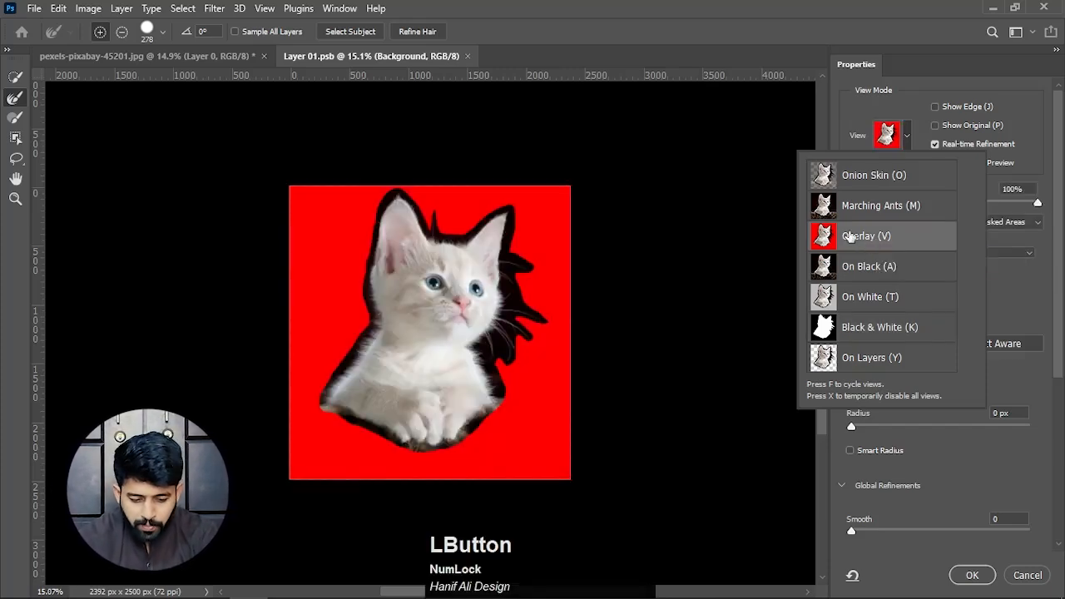
{"action": "left_click", "coordinate": [1035, 285]}
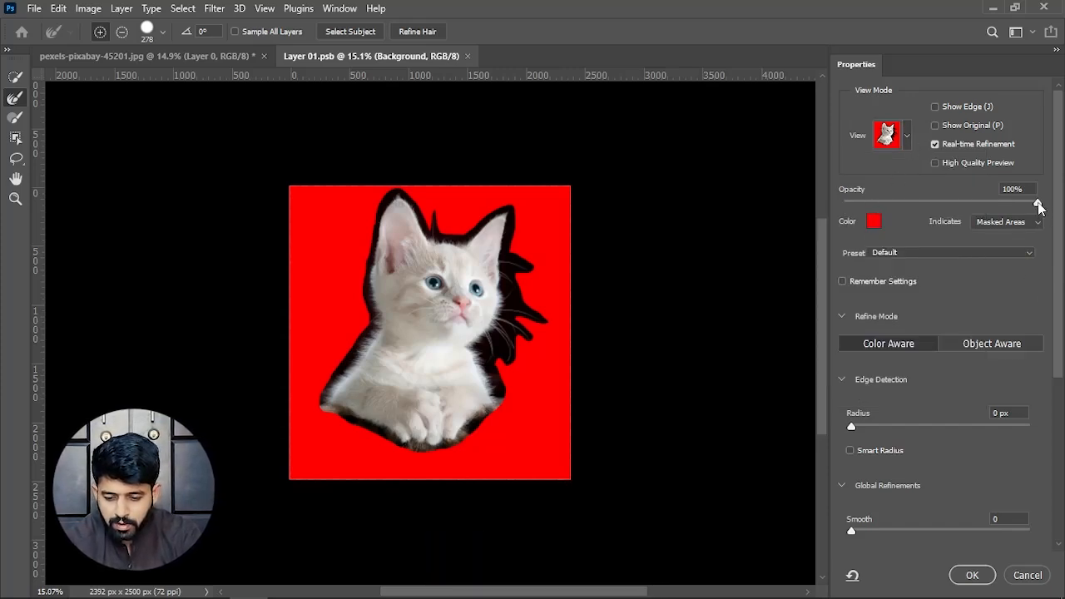
- Preview the red overlay at lower opacities down to 0%, then return it to 100%
{"action": "left_click_drag", "start_coordinate": [1038, 204], "coordinate": [969, 206]}
{"action": "left_click_drag", "start_coordinate": [889, 202], "coordinate": [826, 203]}
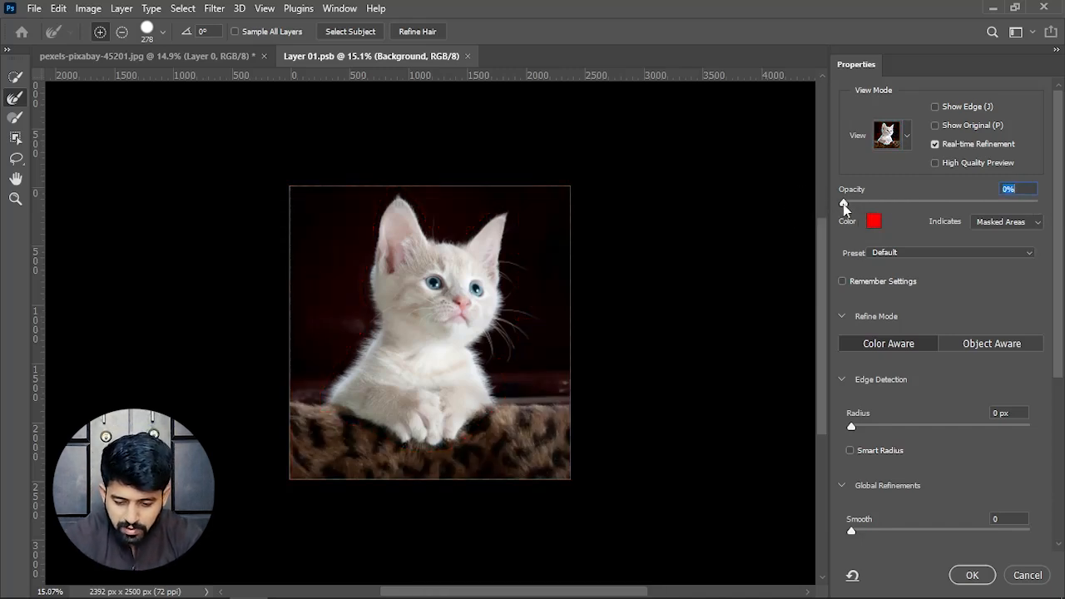
{"action": "left_click_drag", "start_coordinate": [843, 204], "coordinate": [868, 204]}
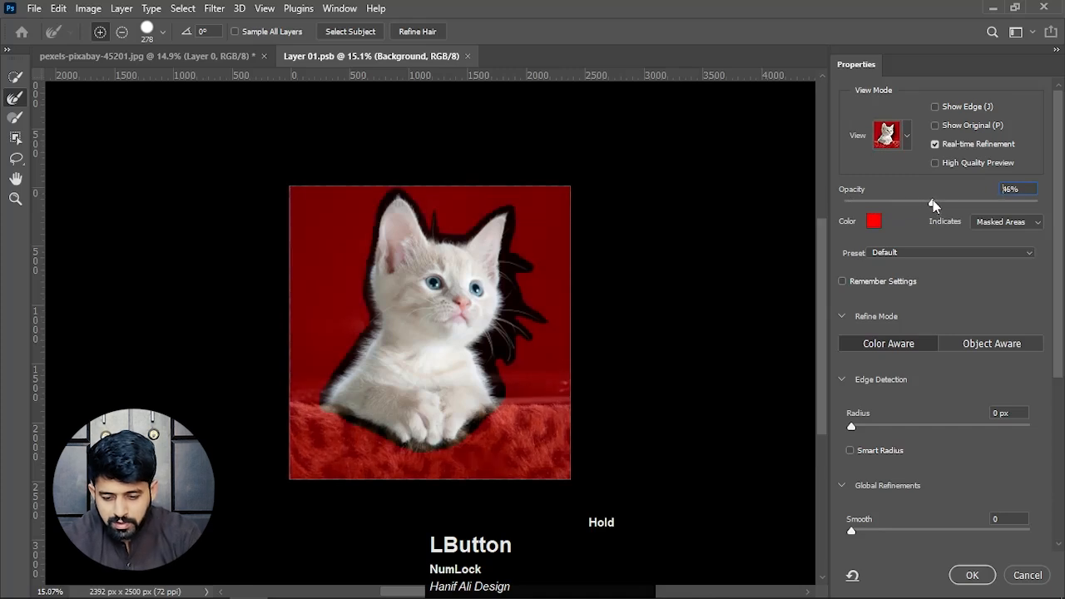
{"action": "left_click_drag", "start_coordinate": [932, 204], "coordinate": [1054, 202]}
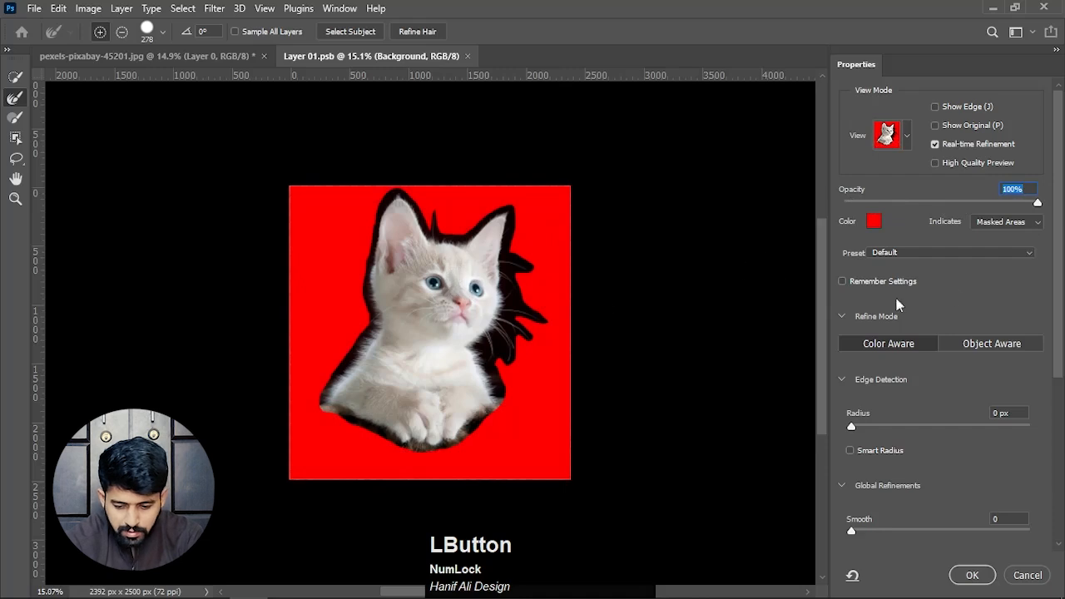
- Activate the Refine Edge Brush in add mode and set its size to 400
{"action": "left_click_drag", "start_coordinate": [1059, 260], "coordinate": [1060, 333]}
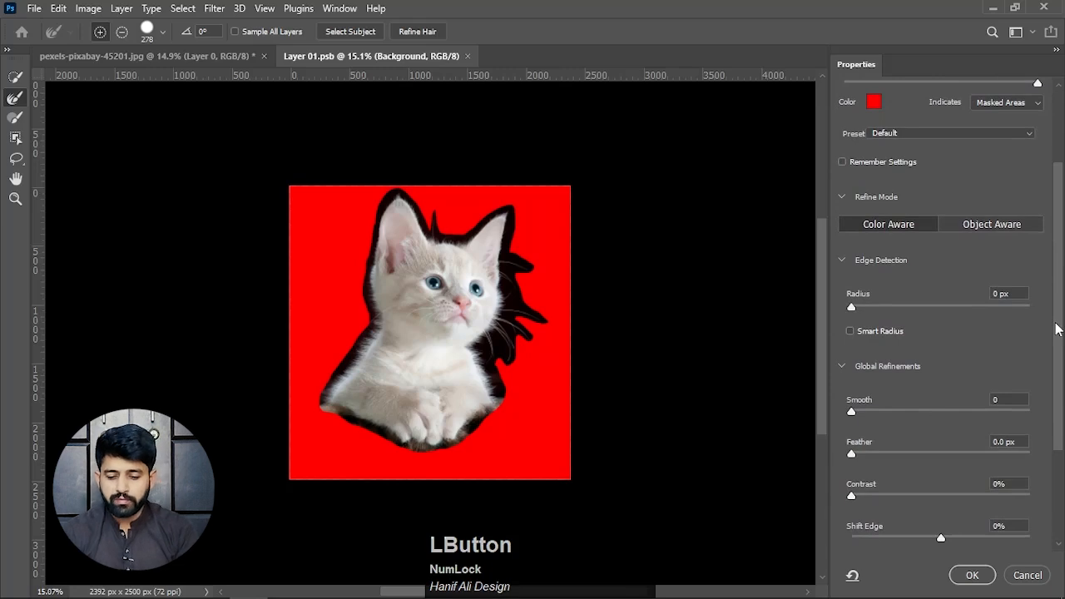
{"action": "left_click_drag", "start_coordinate": [1057, 326], "coordinate": [1055, 238]}
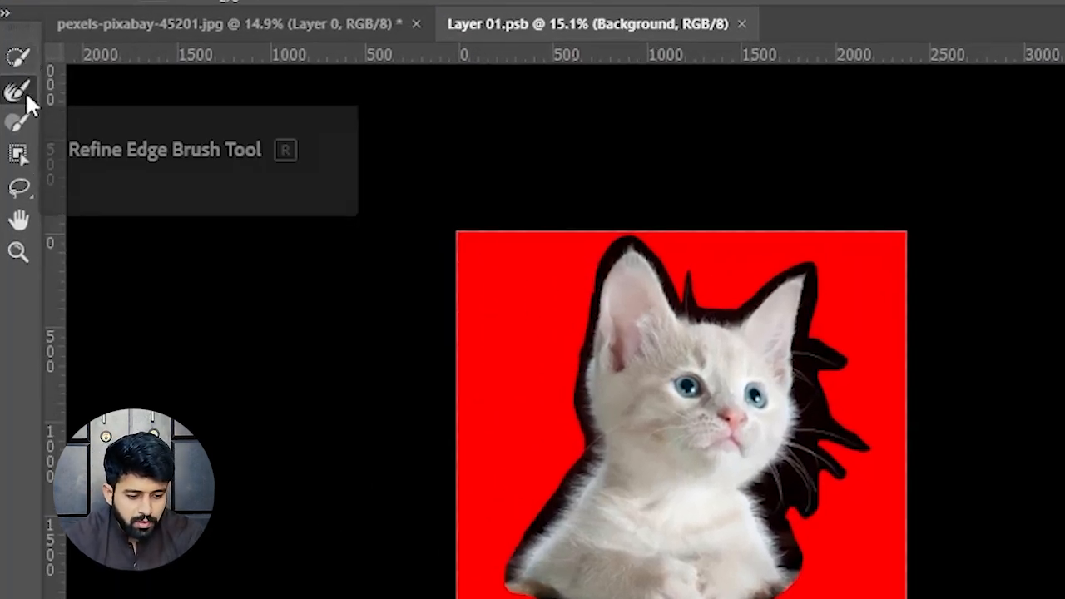
{"action": "left_click", "coordinate": [21, 93]}
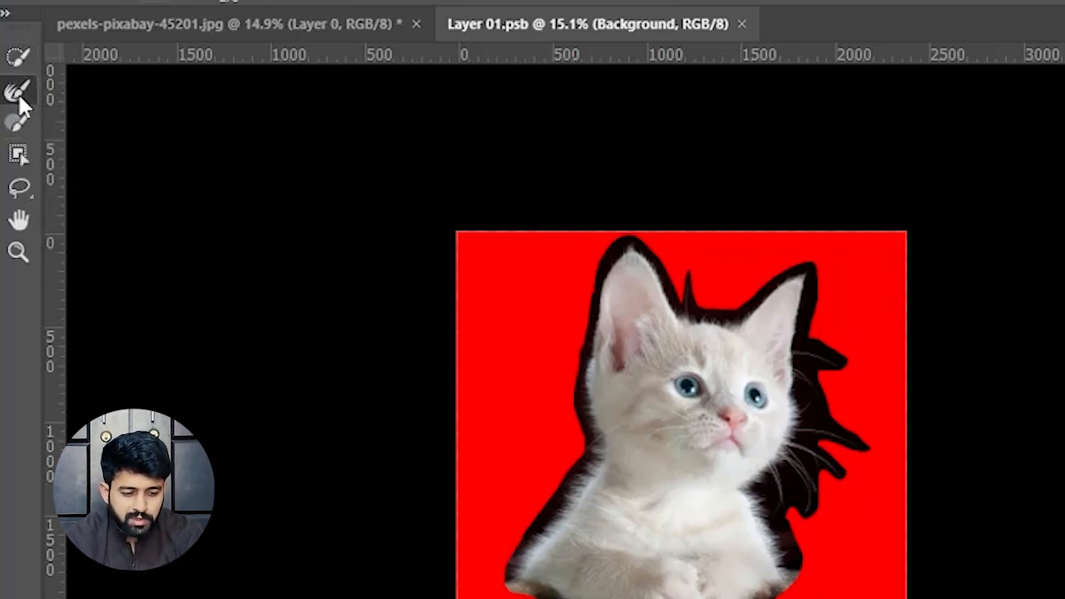
{"action": "left_click", "coordinate": [18, 92]}
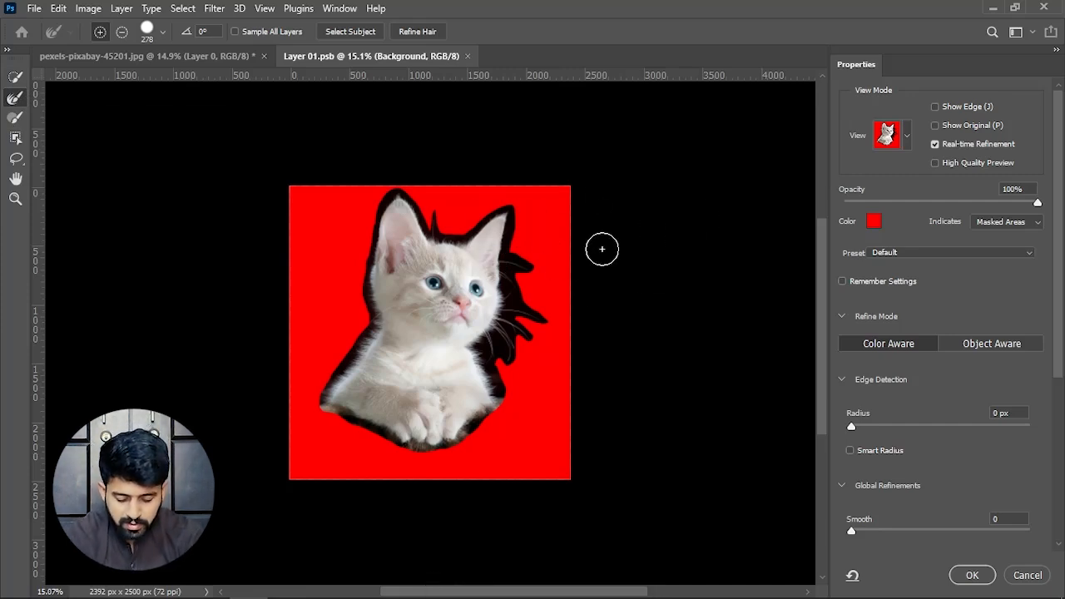
{"action": "key", "text": "bracketright"}
{"action": "key", "text": "bracketright"}
{"action": "key", "text": "bracketright"}
{"action": "key", "text": "bracketright"}
{"action": "key", "text": "bracketright"}
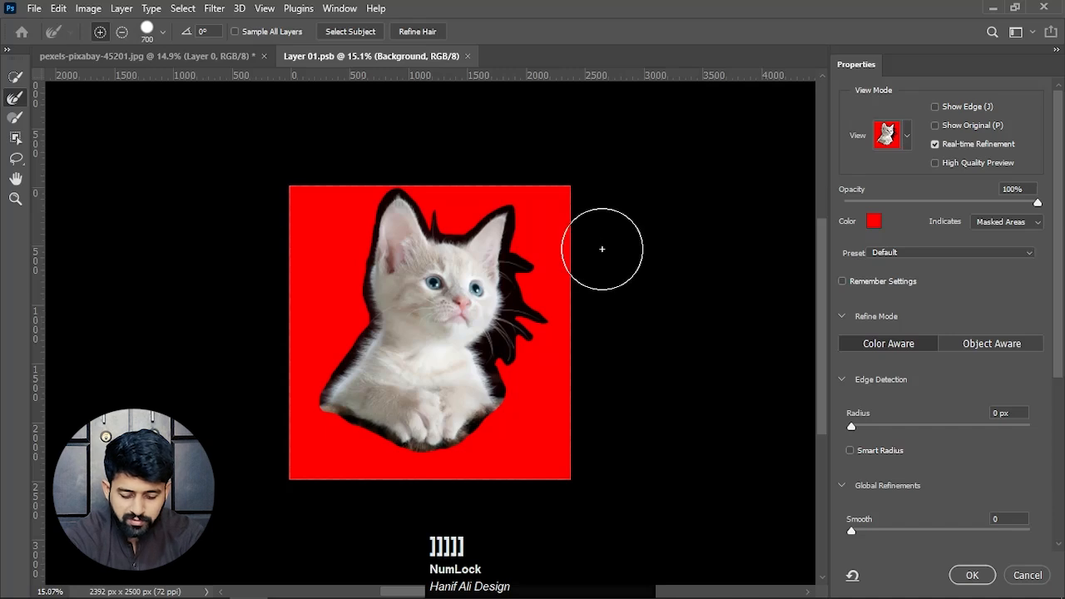
{"action": "key", "text": "bracketleft"}
{"action": "key", "text": "bracketleft"}
{"action": "key", "text": "bracketleft"}
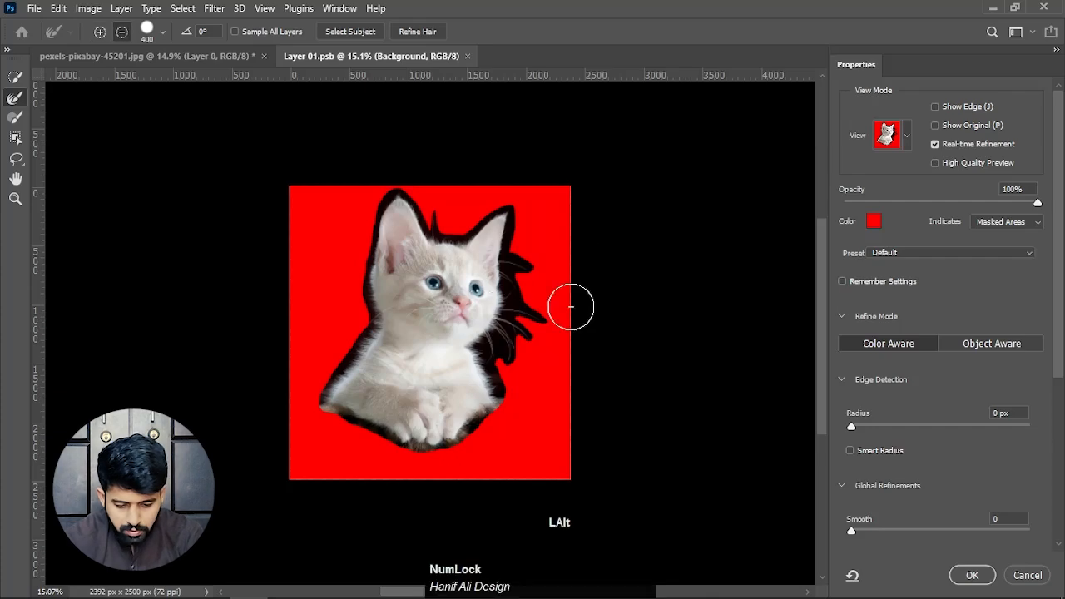
- Brush over the kitten's right-hand outline from the ear tip past the whiskers and down the chest to refine the fur
{"action": "scroll", "coordinate": [571, 305], "scroll_direction": "up", "scroll_amount": 3, "text": "alt"}
{"action": "scroll", "coordinate": [571, 304], "scroll_direction": "up", "scroll_amount": 1, "text": "alt"}
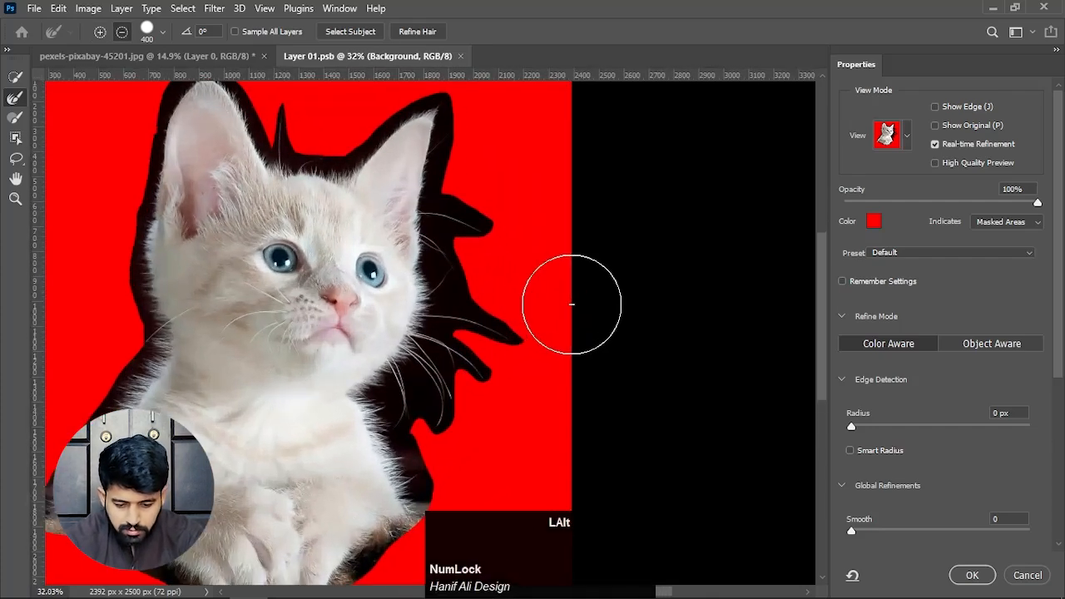
{"action": "scroll", "coordinate": [563, 283], "scroll_direction": "up", "scroll_amount": 1, "text": "alt"}
{"action": "scroll", "coordinate": [562, 285], "scroll_direction": "down", "scroll_amount": 5, "text": "alt"}
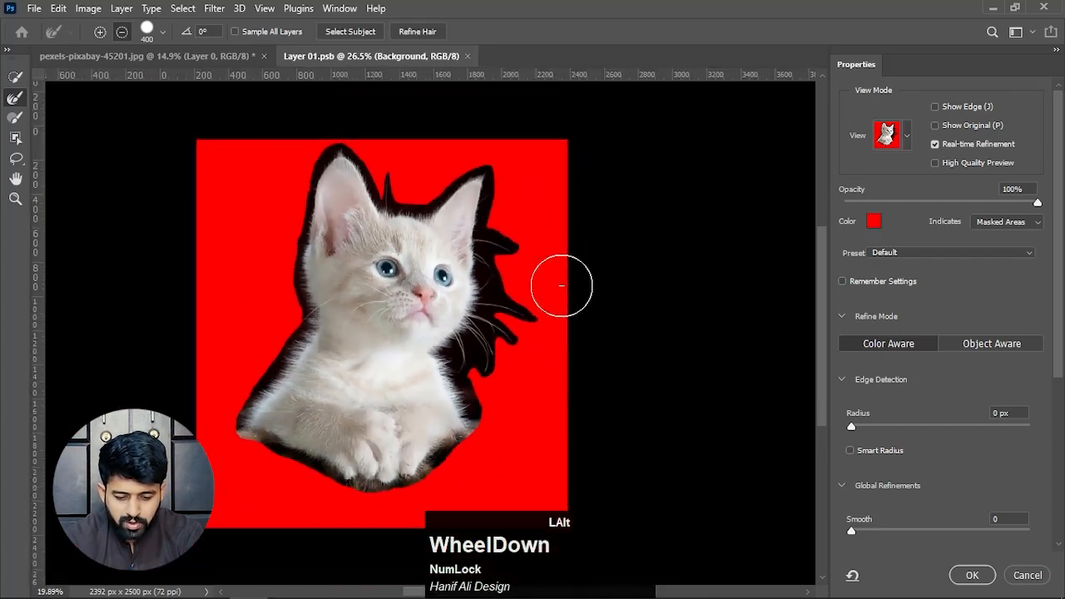
{"action": "scroll", "coordinate": [561, 285], "scroll_direction": "up", "scroll_amount": 2, "text": "alt"}
{"action": "scroll", "coordinate": [561, 281], "scroll_direction": "down", "scroll_amount": 4, "text": "alt"}
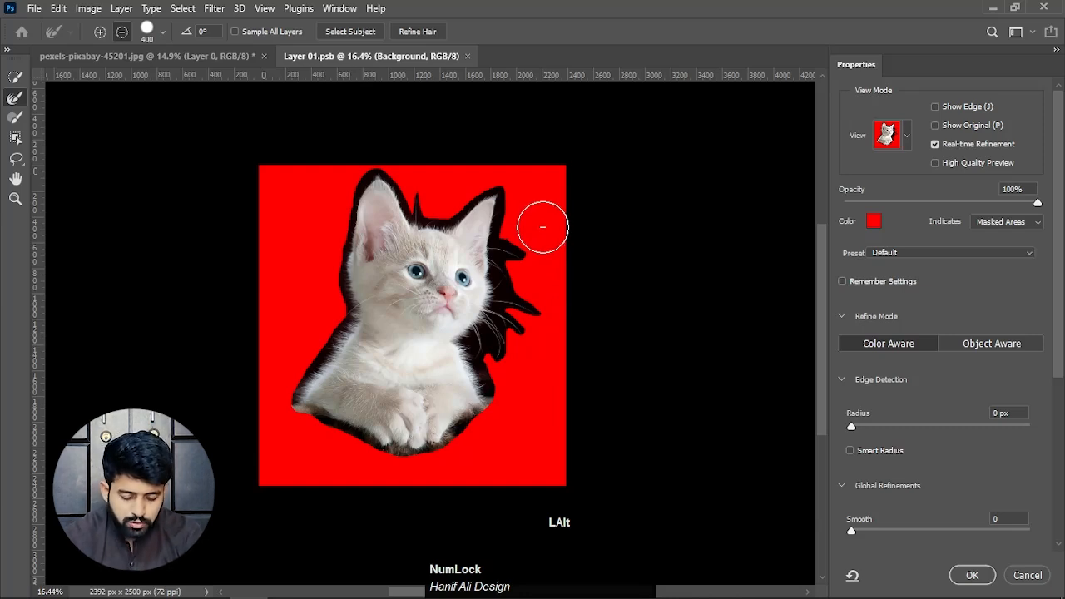
{"action": "key", "text": "alt"}
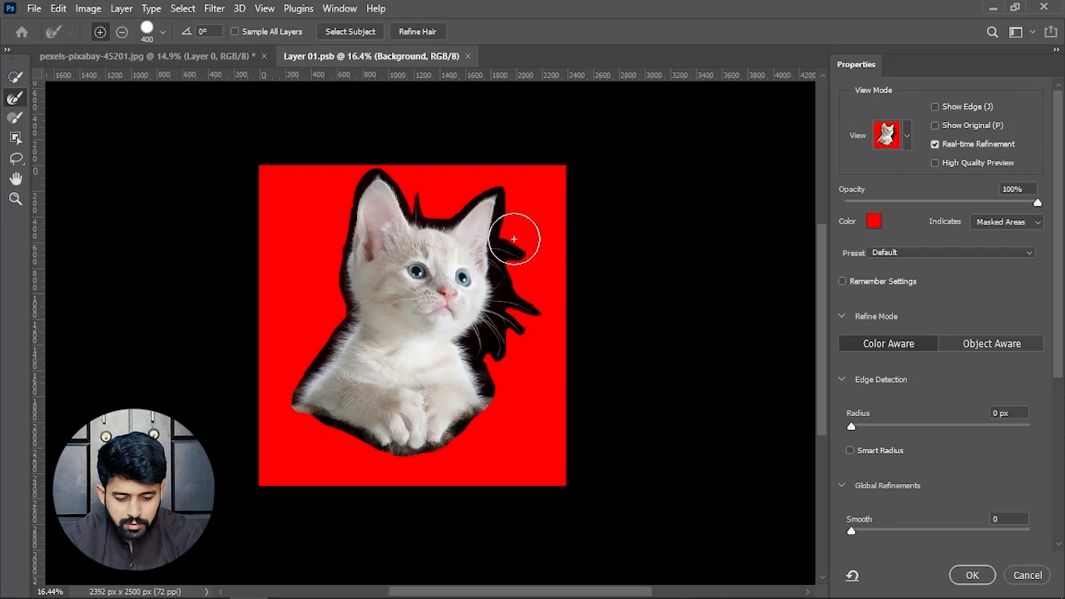
{"action": "left_click_drag", "start_coordinate": [514, 233], "coordinate": [533, 238]}
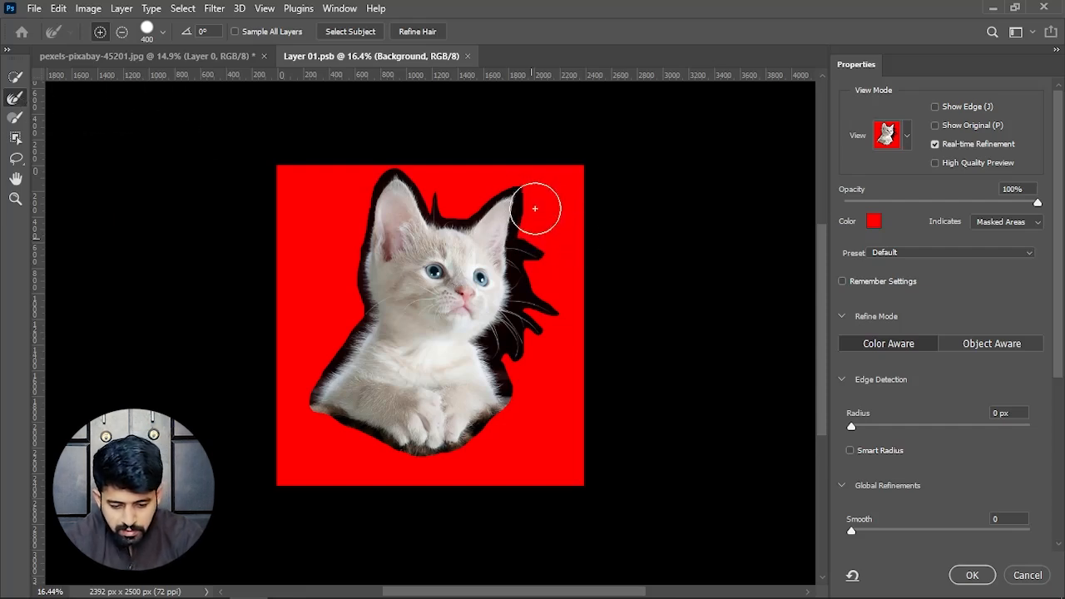
{"action": "mouse_move", "coordinate": [521, 207]}
{"action": "left_mouse_down"}
{"action": "mouse_move", "coordinate": [518, 246]}
{"action": "mouse_move", "coordinate": [537, 253]}
{"action": "mouse_move", "coordinate": [522, 280]}
{"action": "mouse_move", "coordinate": [555, 313]}
{"action": "left_mouse_up"}
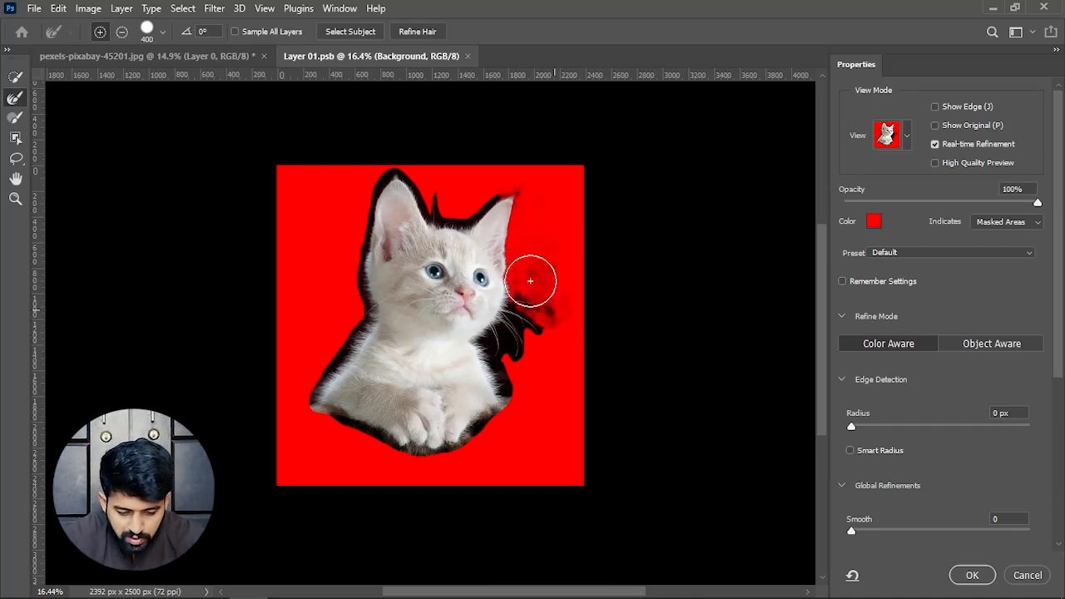
{"action": "left_click", "coordinate": [522, 309]}
{"action": "mouse_move", "coordinate": [521, 308]}
{"action": "left_mouse_down"}
{"action": "mouse_move", "coordinate": [532, 328]}
{"action": "mouse_move", "coordinate": [508, 327]}
{"action": "mouse_move", "coordinate": [525, 352]}
{"action": "mouse_move", "coordinate": [506, 337]}
{"action": "mouse_move", "coordinate": [509, 369]}
{"action": "mouse_move", "coordinate": [496, 354]}
{"action": "mouse_move", "coordinate": [513, 369]}
{"action": "mouse_move", "coordinate": [510, 389]}
{"action": "left_mouse_up"}
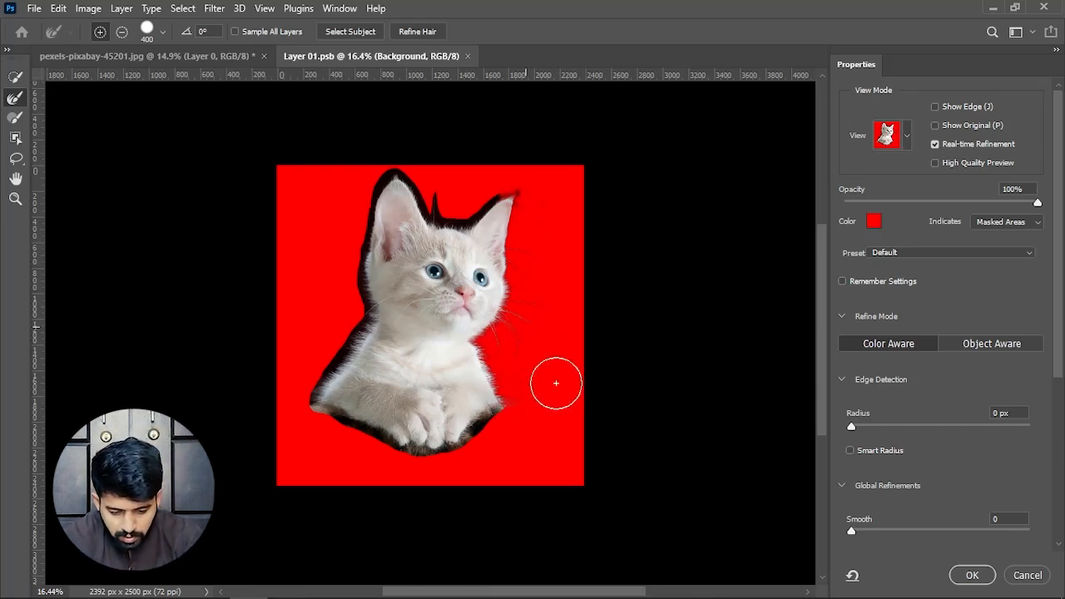
- Brush over the remaining outline around the paws, left side of the body, top of the head and left ear
{"action": "mouse_move", "coordinate": [494, 413]}
{"action": "left_mouse_down"}
{"action": "mouse_move", "coordinate": [463, 447]}
{"action": "mouse_move", "coordinate": [478, 435]}
{"action": "mouse_move", "coordinate": [473, 441]}
{"action": "mouse_move", "coordinate": [464, 435]}
{"action": "mouse_move", "coordinate": [442, 452]}
{"action": "mouse_move", "coordinate": [362, 432]}
{"action": "mouse_move", "coordinate": [338, 424]}
{"action": "mouse_move", "coordinate": [338, 318]}
{"action": "mouse_move", "coordinate": [352, 324]}
{"action": "mouse_move", "coordinate": [316, 380]}
{"action": "mouse_move", "coordinate": [344, 363]}
{"action": "left_mouse_up"}
{"action": "key", "text": "space"}
{"action": "scroll", "coordinate": [525, 247], "scroll_direction": "up", "scroll_amount": 2}
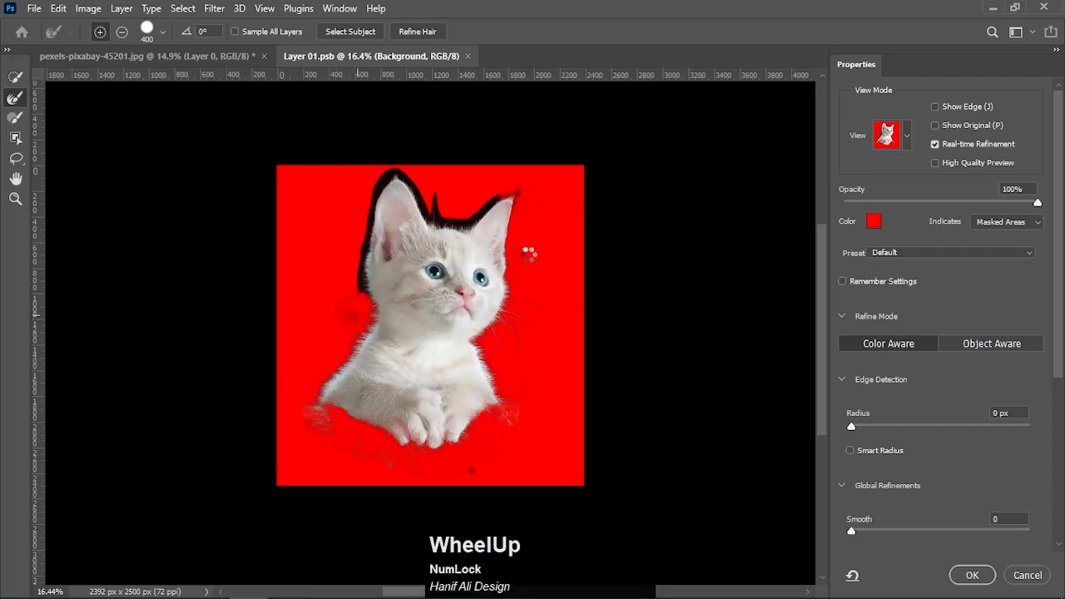
{"action": "mouse_move", "coordinate": [511, 178]}
{"action": "left_mouse_down"}
{"action": "mouse_move", "coordinate": [420, 213]}
{"action": "mouse_move", "coordinate": [434, 211]}
{"action": "mouse_move", "coordinate": [416, 177]}
{"action": "left_mouse_up"}
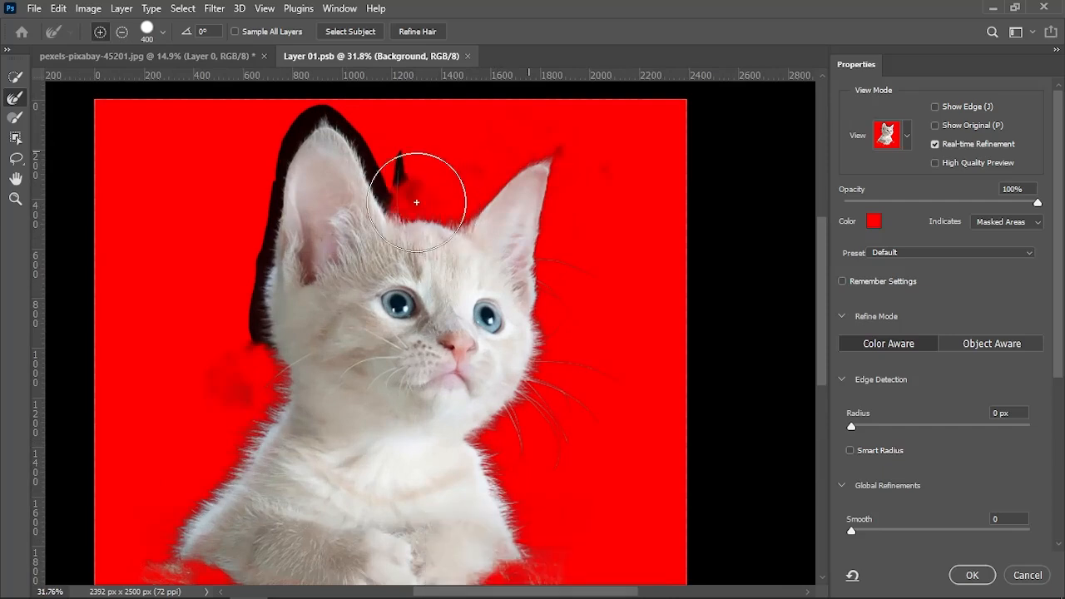
{"action": "mouse_move", "coordinate": [309, 116]}
{"action": "left_mouse_down"}
{"action": "mouse_move", "coordinate": [290, 135]}
{"action": "mouse_move", "coordinate": [305, 139]}
{"action": "left_mouse_up"}
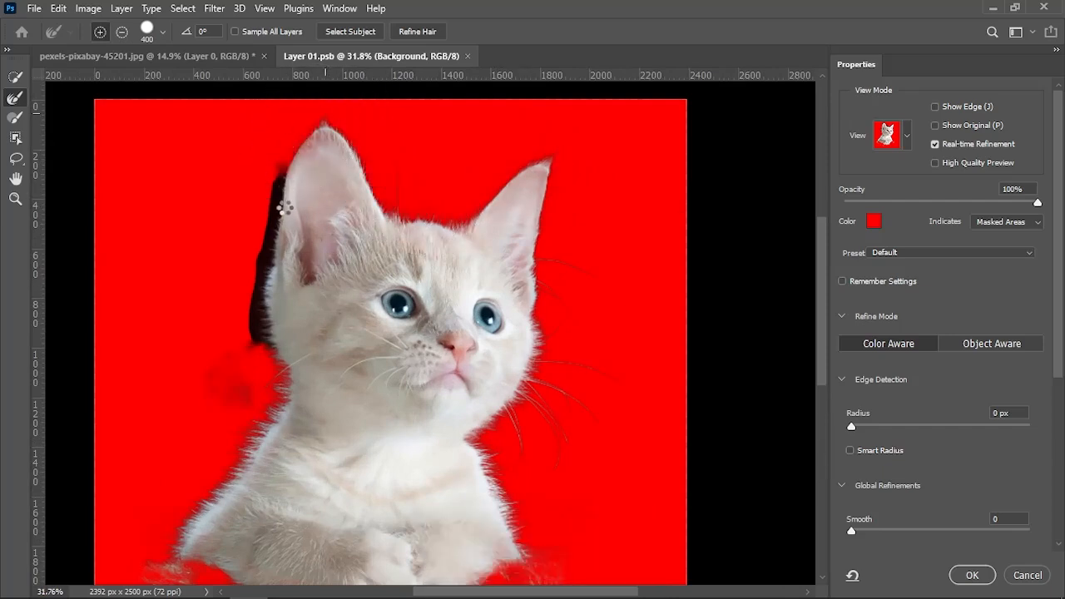
{"action": "mouse_move", "coordinate": [282, 199]}
{"action": "left_mouse_down"}
{"action": "mouse_move", "coordinate": [266, 209]}
{"action": "mouse_move", "coordinate": [261, 302]}
{"action": "mouse_move", "coordinate": [233, 316]}
{"action": "mouse_move", "coordinate": [252, 312]}
{"action": "left_mouse_up"}
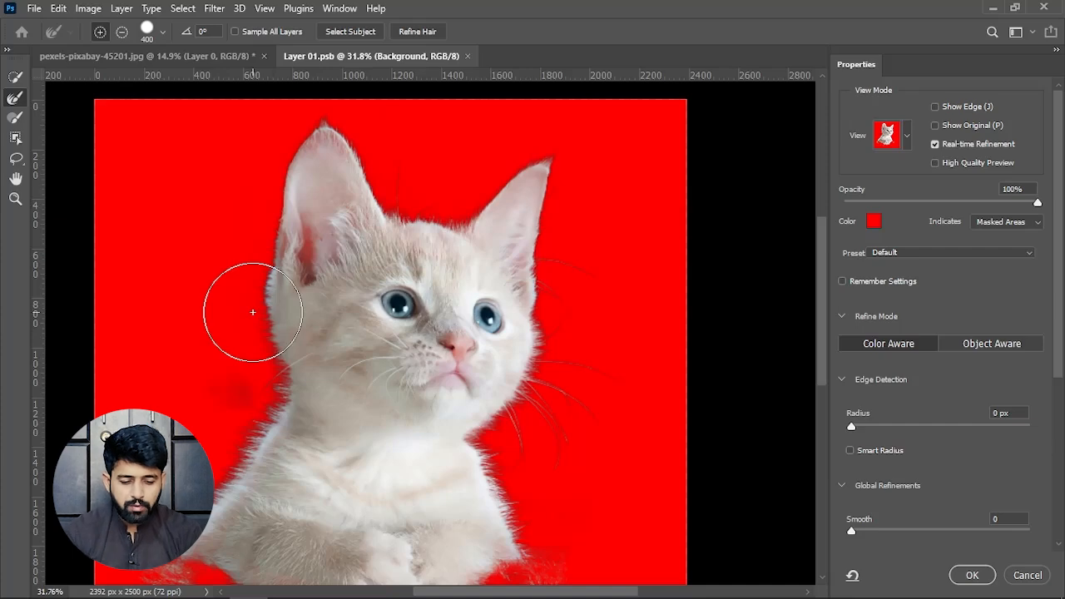
- Inspect the refined edges up close at the left ear, the chest fur and the whiskers
{"action": "scroll", "coordinate": [308, 233], "scroll_direction": "up", "scroll_amount": 4, "text": "alt"}
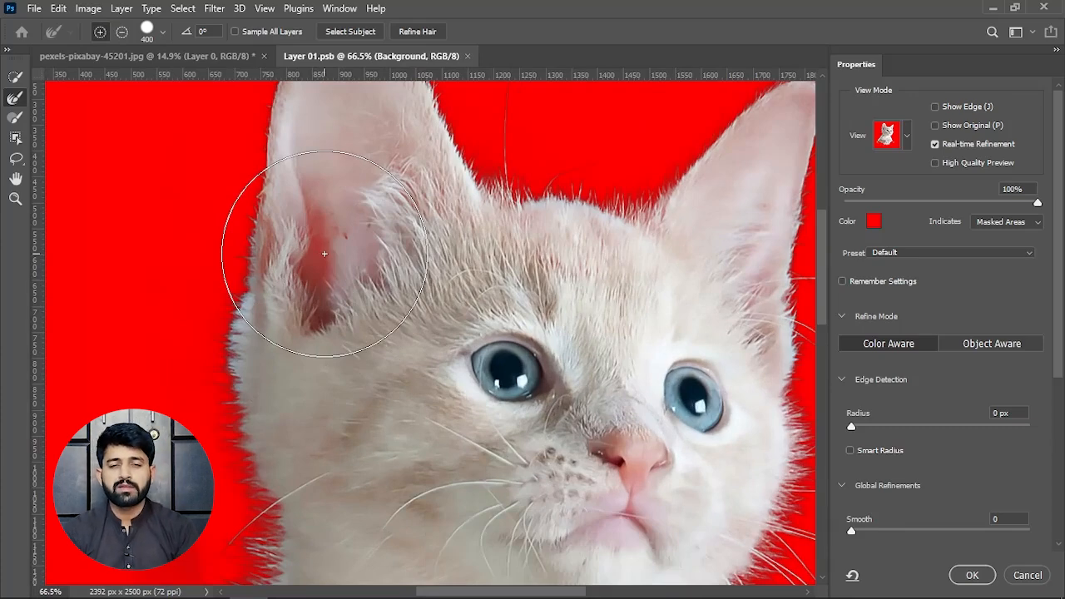
{"action": "scroll", "coordinate": [325, 253], "scroll_direction": "down", "scroll_amount": 9, "text": "alt"}
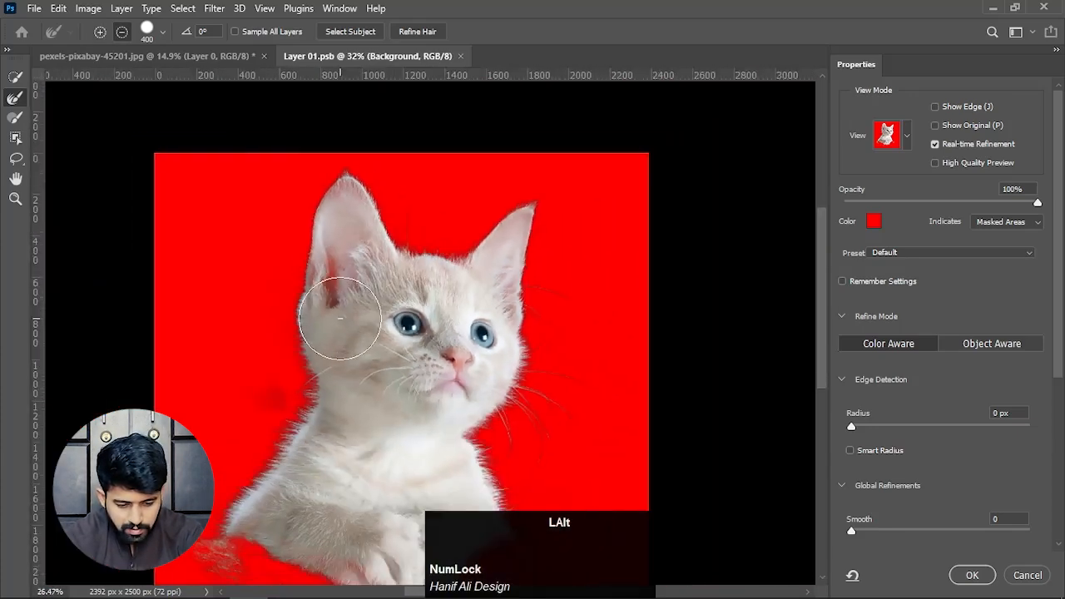
{"action": "key", "text": "space"}
{"action": "left_click_drag", "start_coordinate": [381, 302], "coordinate": [342, 189]}
{"action": "scroll", "coordinate": [418, 244], "scroll_direction": "up", "scroll_amount": 8, "text": "alt"}
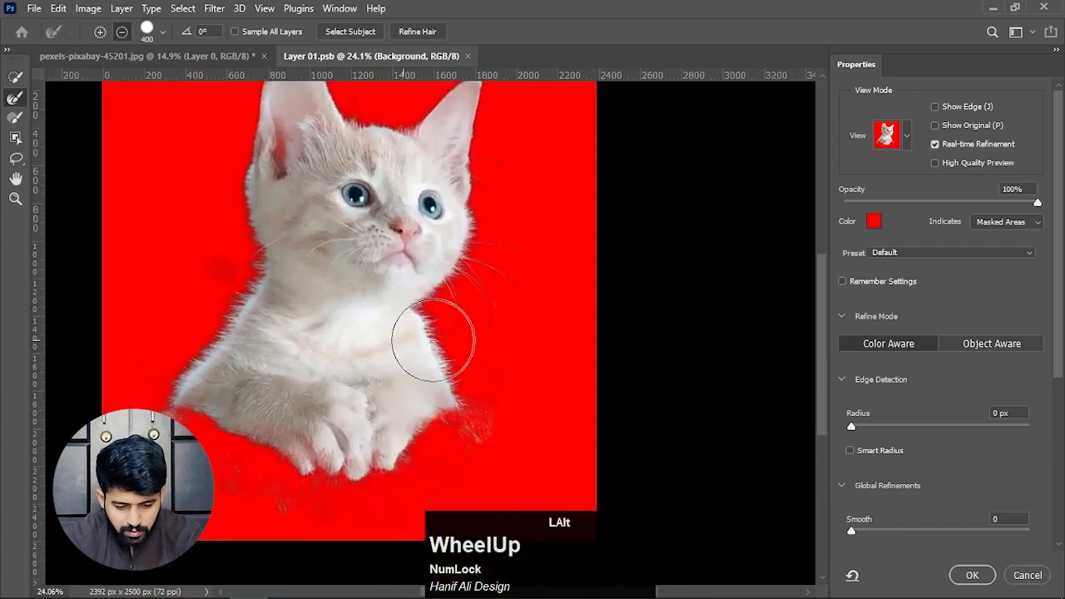
{"action": "scroll", "coordinate": [433, 338], "scroll_direction": "up", "scroll_amount": 4, "text": "alt"}
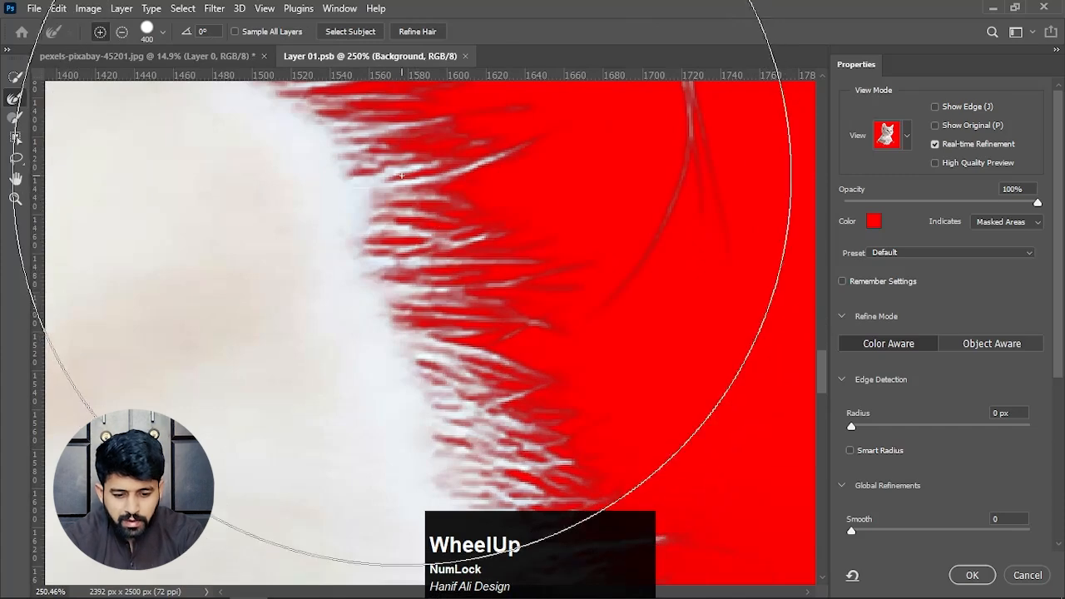
{"action": "left_click_drag", "start_coordinate": [387, 179], "coordinate": [415, 331]}
{"action": "left_click_drag", "start_coordinate": [403, 203], "coordinate": [368, 283]}
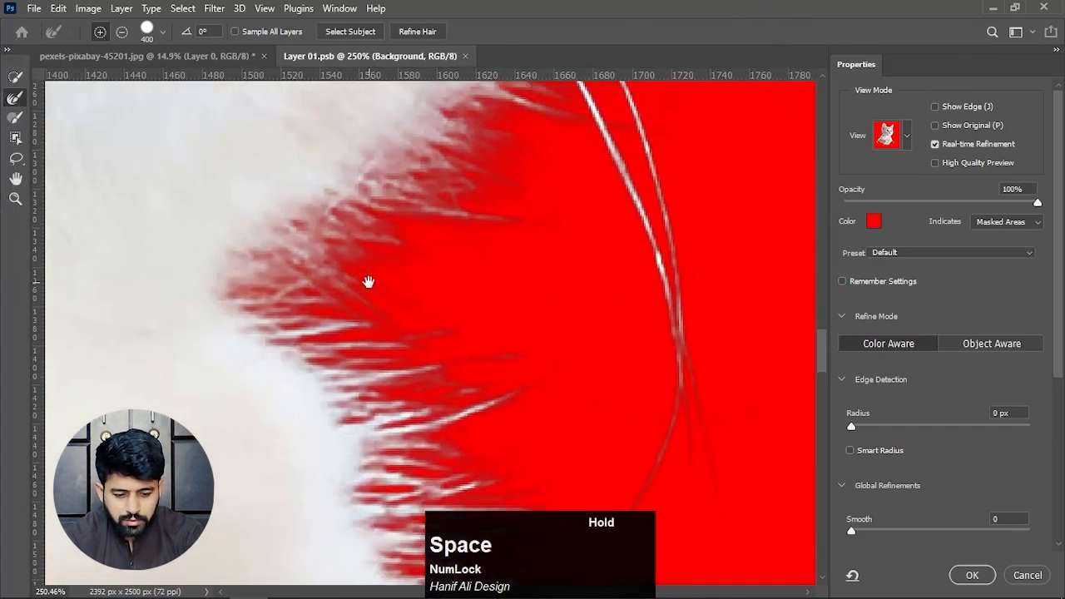
{"action": "scroll", "coordinate": [454, 230], "scroll_direction": "down", "scroll_amount": 3, "text": "alt"}
{"action": "scroll", "coordinate": [454, 230], "scroll_direction": "down", "scroll_amount": 3, "text": "alt"}
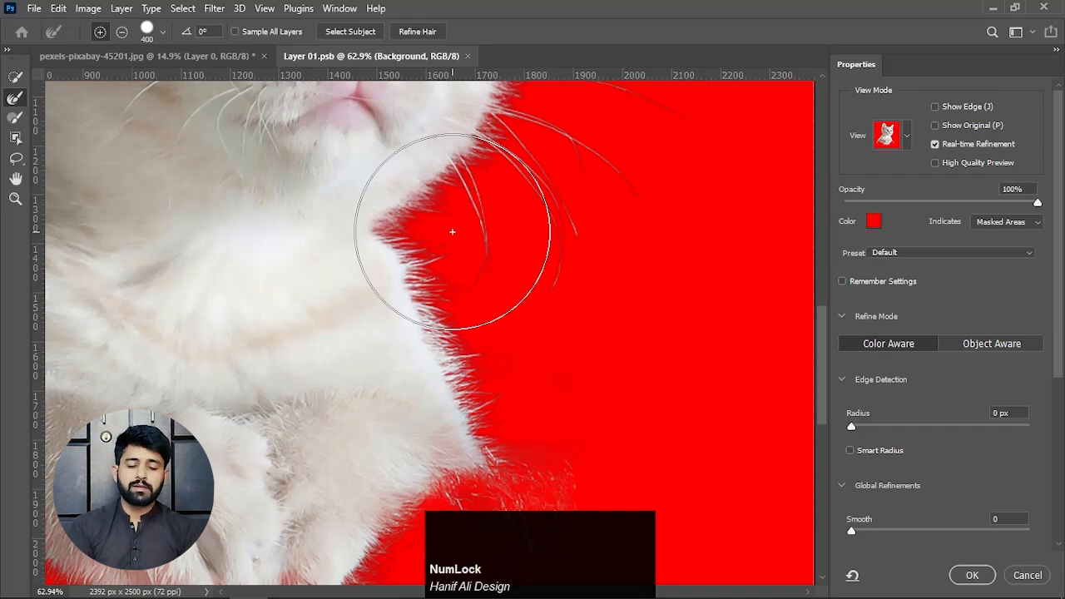
{"action": "scroll", "coordinate": [452, 232], "scroll_direction": "down", "scroll_amount": 3, "text": "alt"}
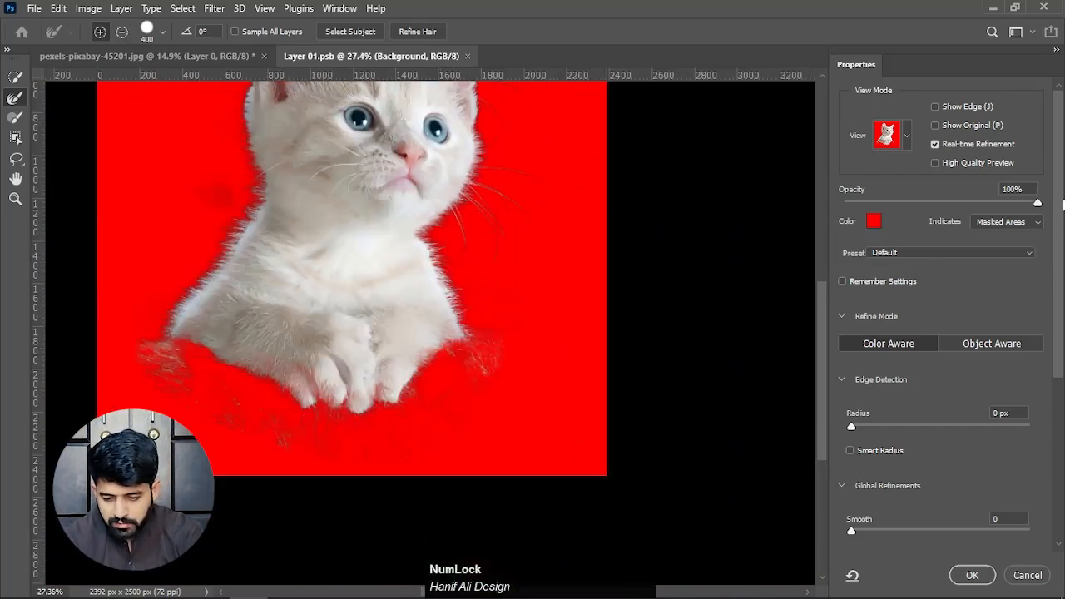
- Enable Decontaminate Colors in the output settings to remove the dark color fringe from the fur and whiskers
{"action": "left_click_drag", "start_coordinate": [1062, 203], "coordinate": [1061, 373]}
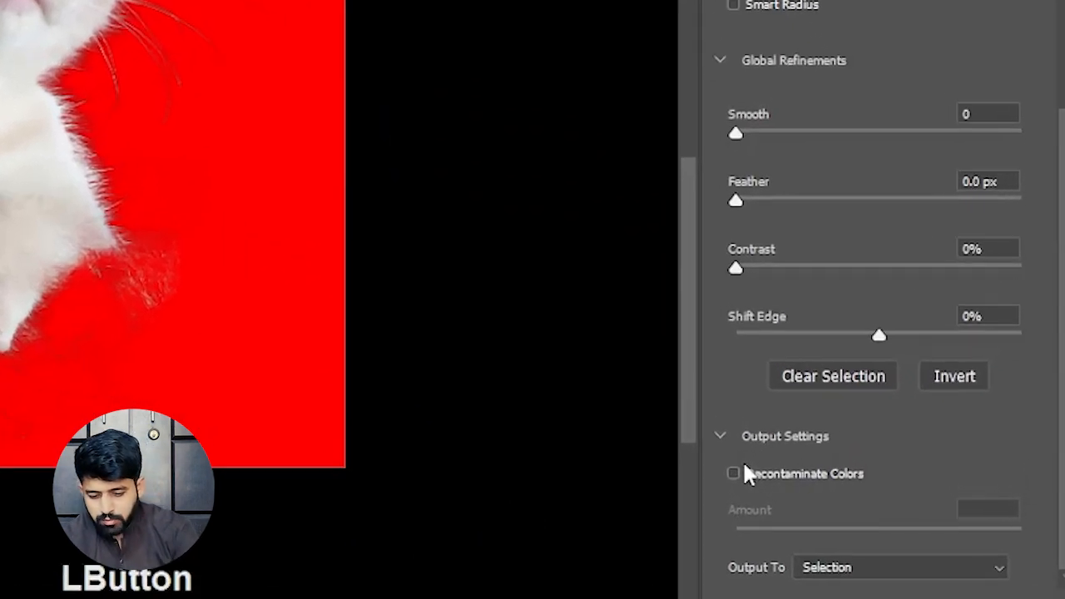
{"action": "left_click", "coordinate": [720, 434]}
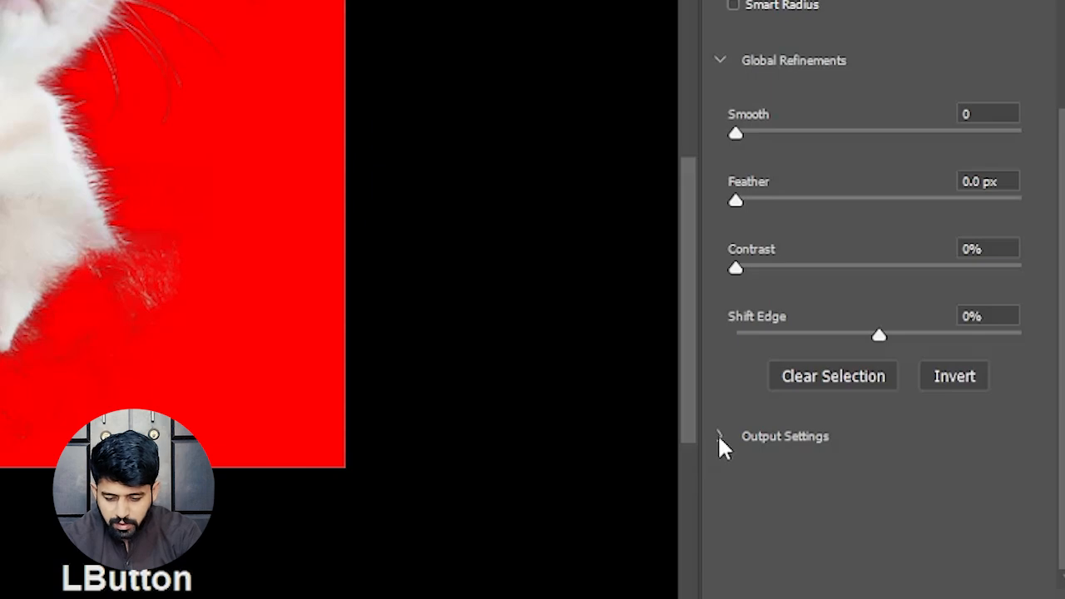
{"action": "left_click", "coordinate": [719, 436]}
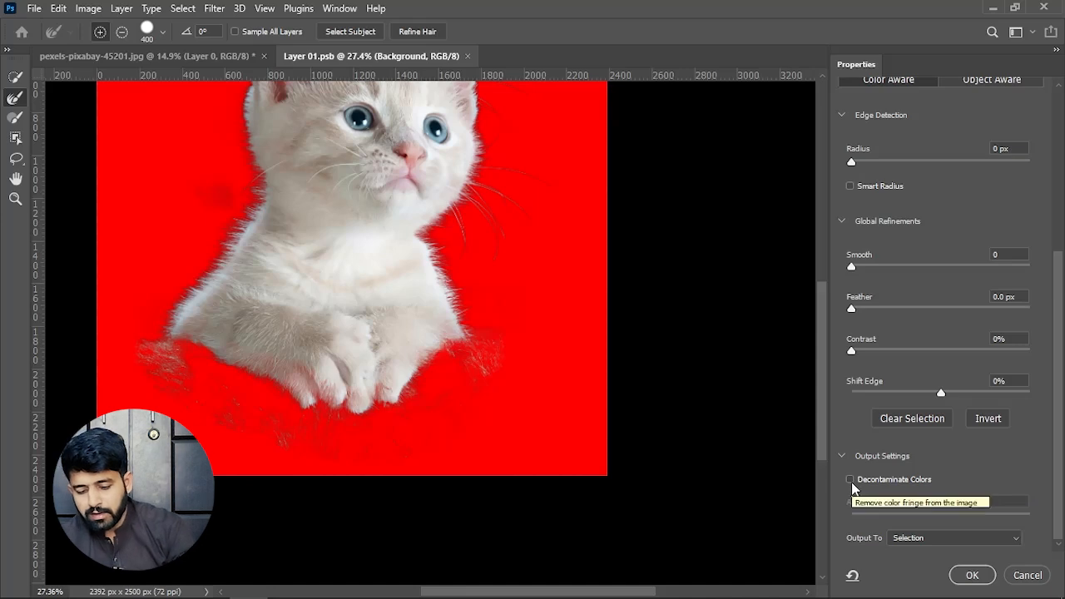
{"action": "left_click", "coordinate": [850, 480]}
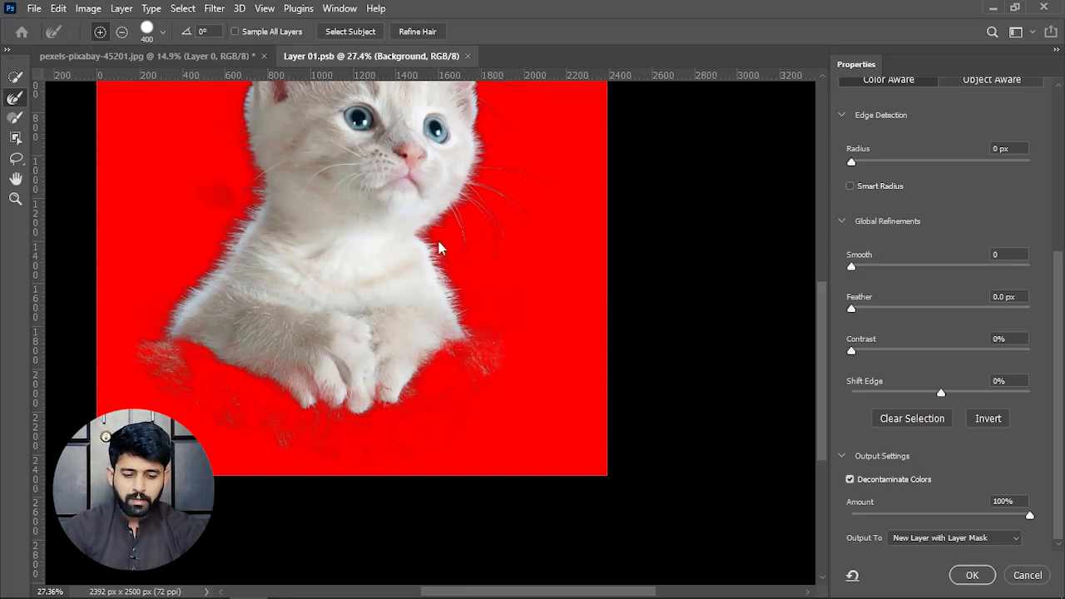
- Compare the whole kitten's fur and whiskers with Decontaminate Colors off and on, leaving it enabled
{"action": "key", "text": "space"}
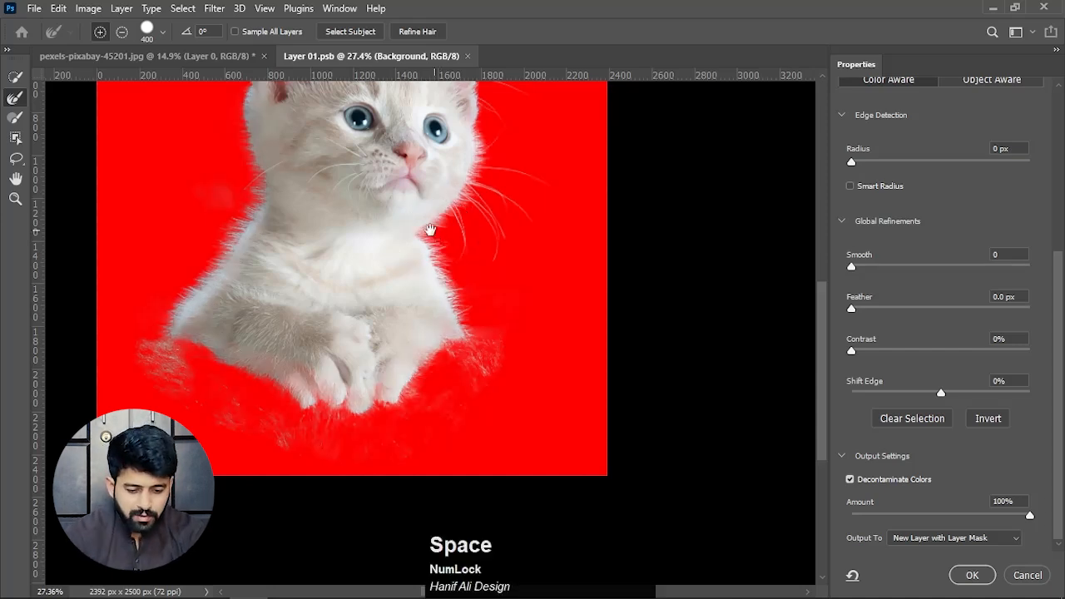
{"action": "left_click_drag", "start_coordinate": [427, 230], "coordinate": [425, 349]}
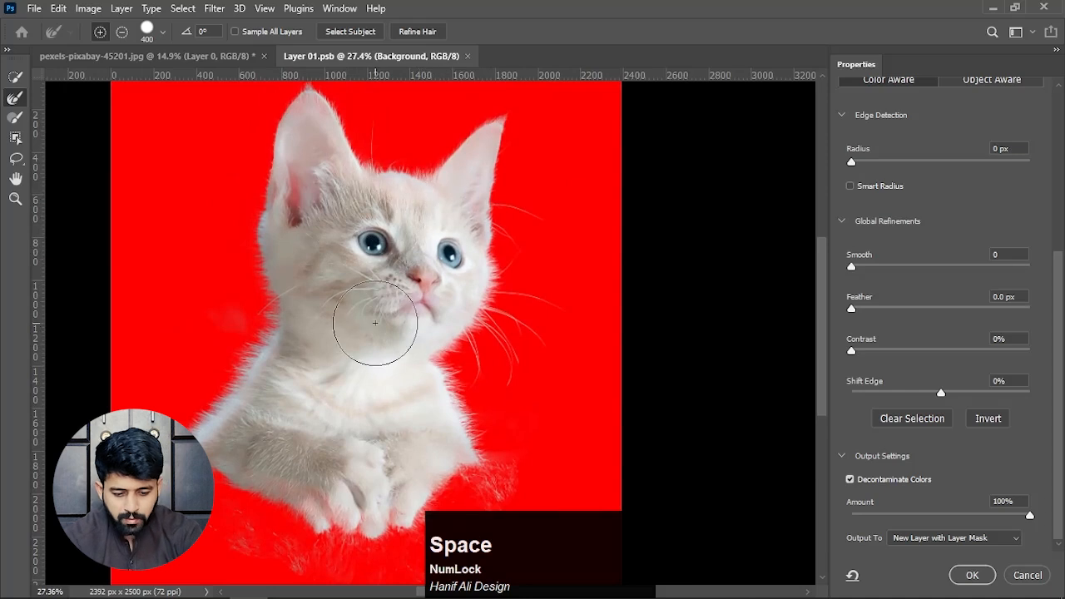
{"action": "left_click", "coordinate": [850, 479]}
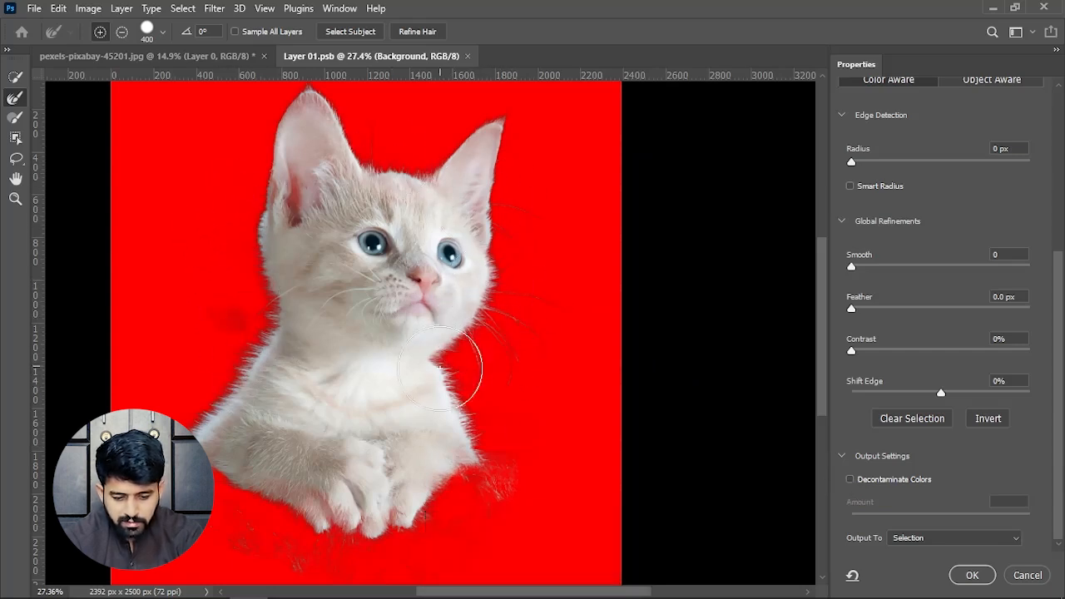
{"action": "left_click", "coordinate": [850, 478]}
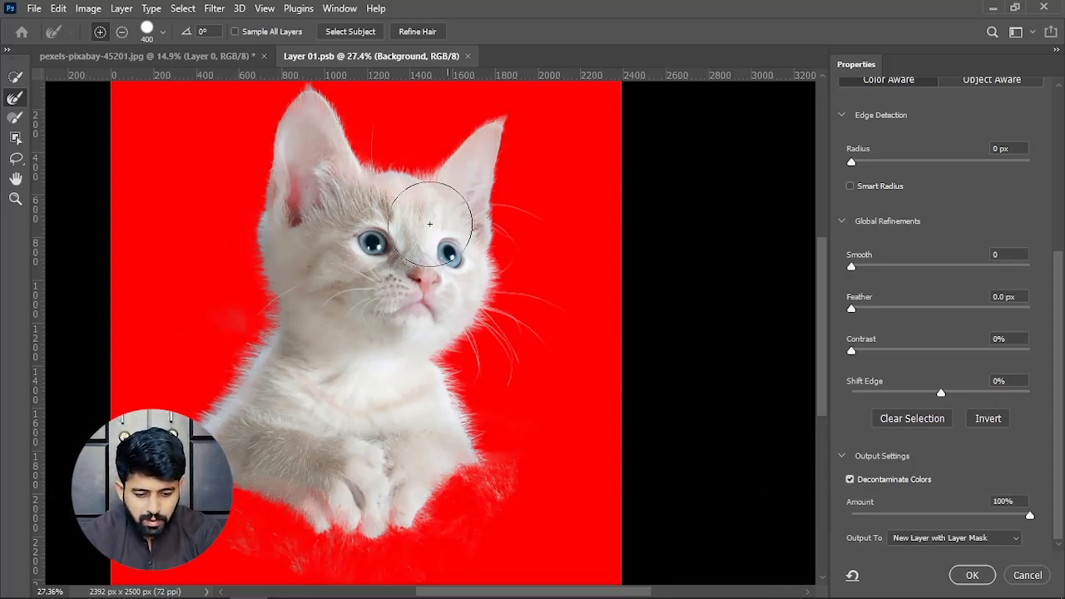
- Choose New Layer with Layer Mask as the output for the refined kitten selection
{"action": "left_click", "coordinate": [1064, 385]}
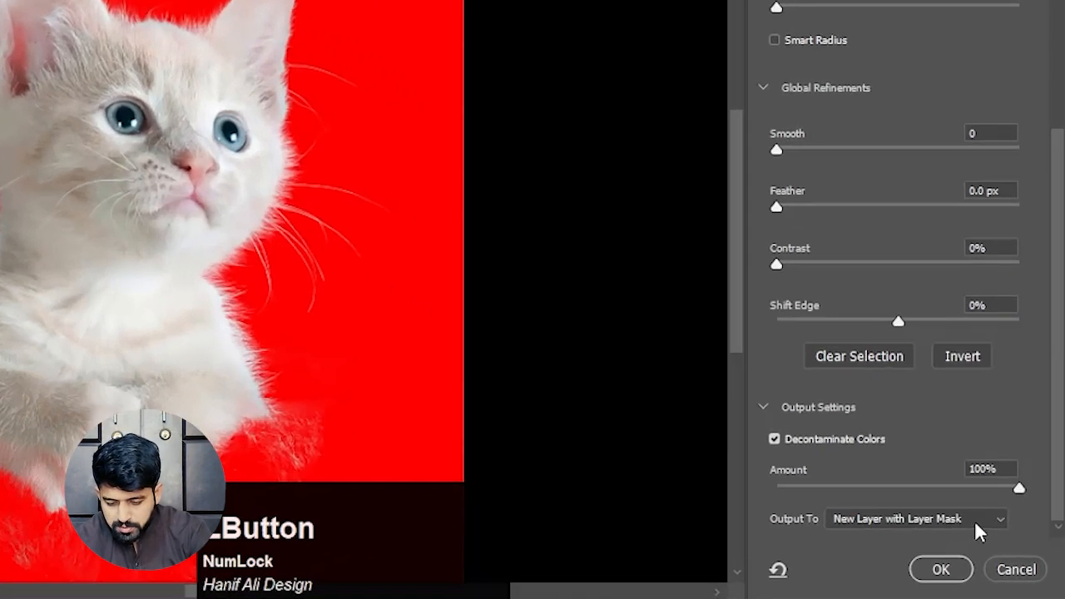
{"action": "left_click", "coordinate": [998, 542]}
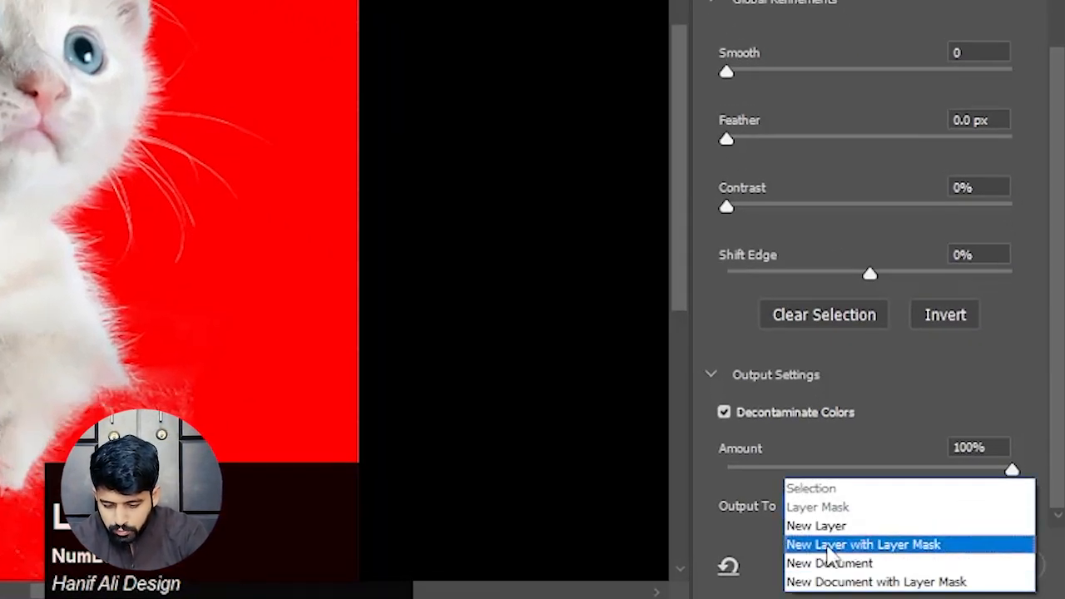
{"action": "left_click", "coordinate": [862, 549]}
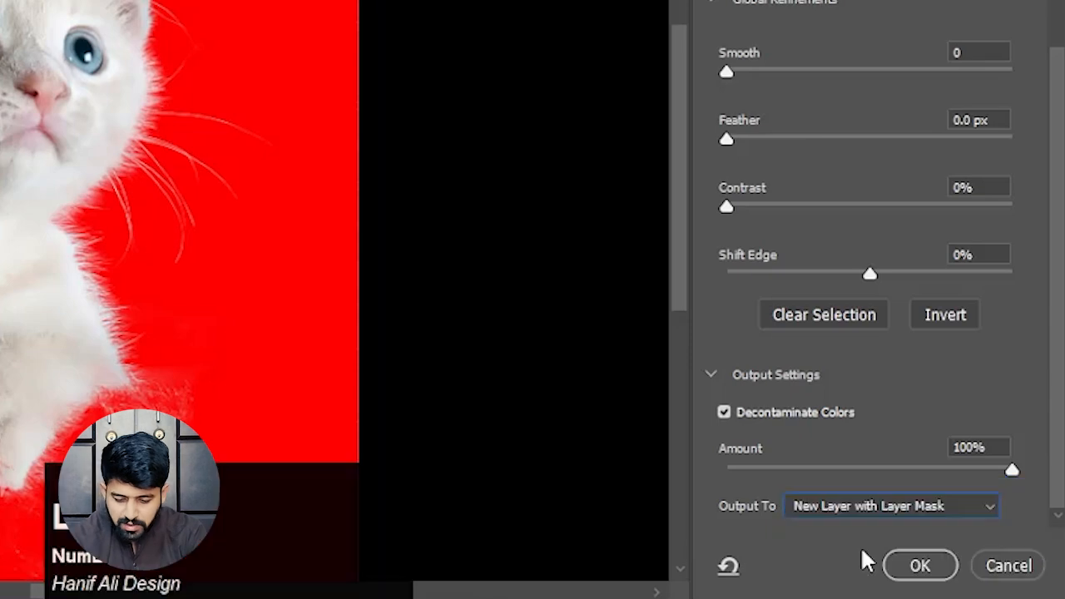
- Apply the Select and Mask refinement to output the kitten cutout as a new masked layer
{"action": "left_click", "coordinate": [937, 574]}
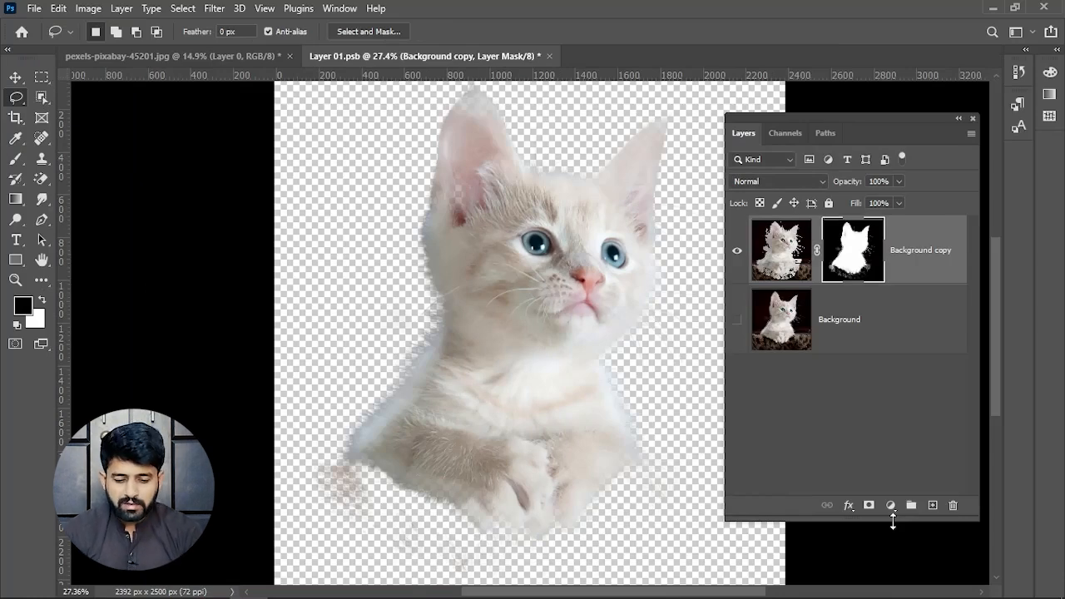
{"action": "scroll", "coordinate": [495, 379], "scroll_direction": "down", "scroll_amount": 3}
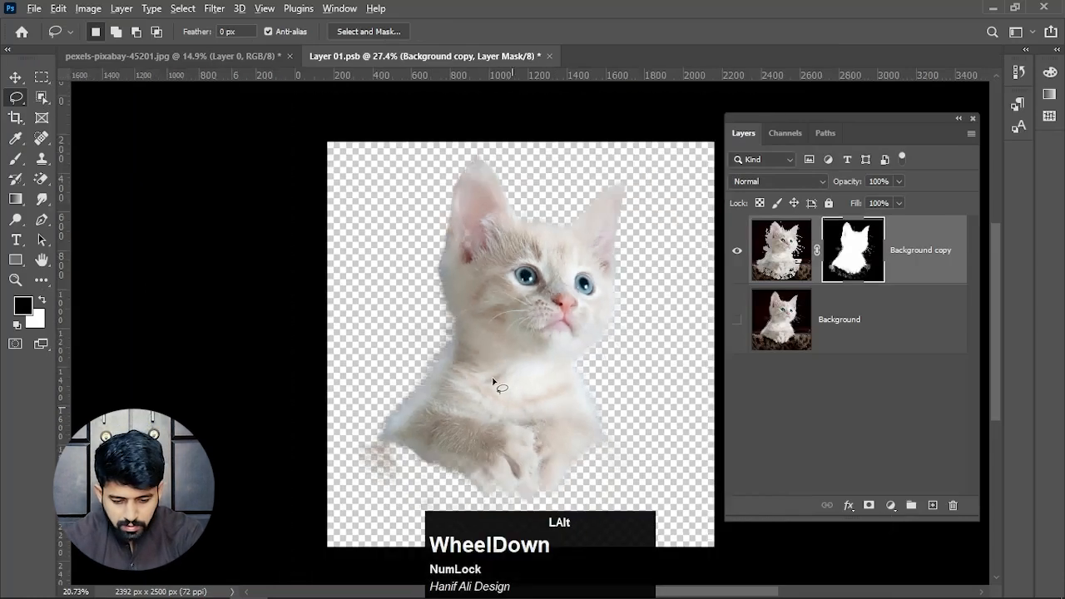
{"action": "left_click_drag", "start_coordinate": [527, 321], "coordinate": [444, 276]}
{"action": "scroll", "coordinate": [416, 283], "scroll_direction": "up", "scroll_amount": 1}
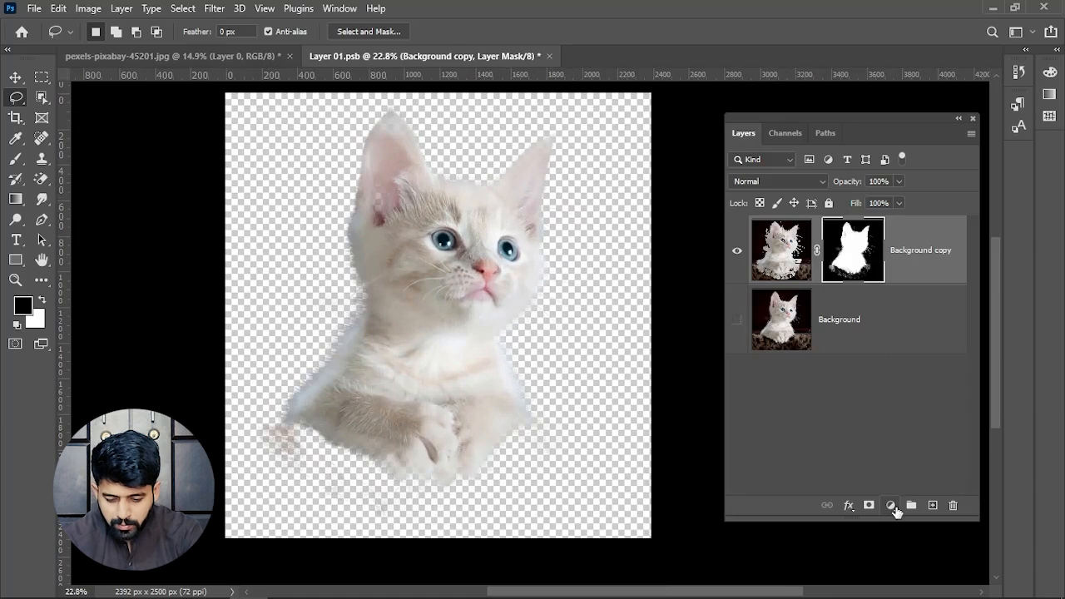
- Add a bright green (#30db14) solid color fill layer and move it directly beneath the kitten cutout
{"action": "left_click", "coordinate": [891, 505]}
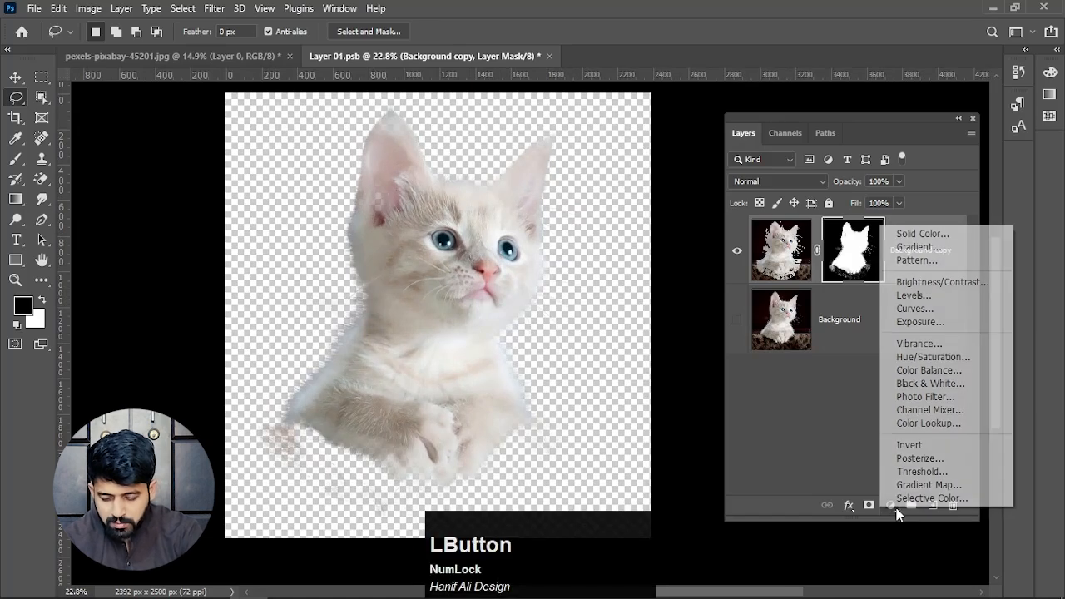
{"action": "left_click", "coordinate": [939, 236]}
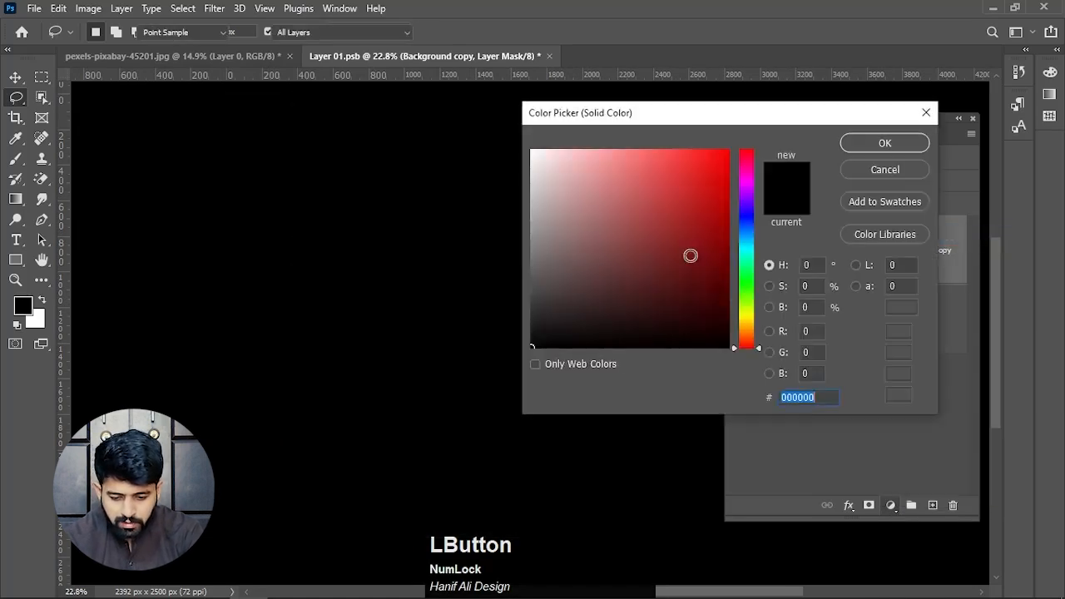
{"action": "left_click_drag", "start_coordinate": [747, 269], "coordinate": [749, 291]}
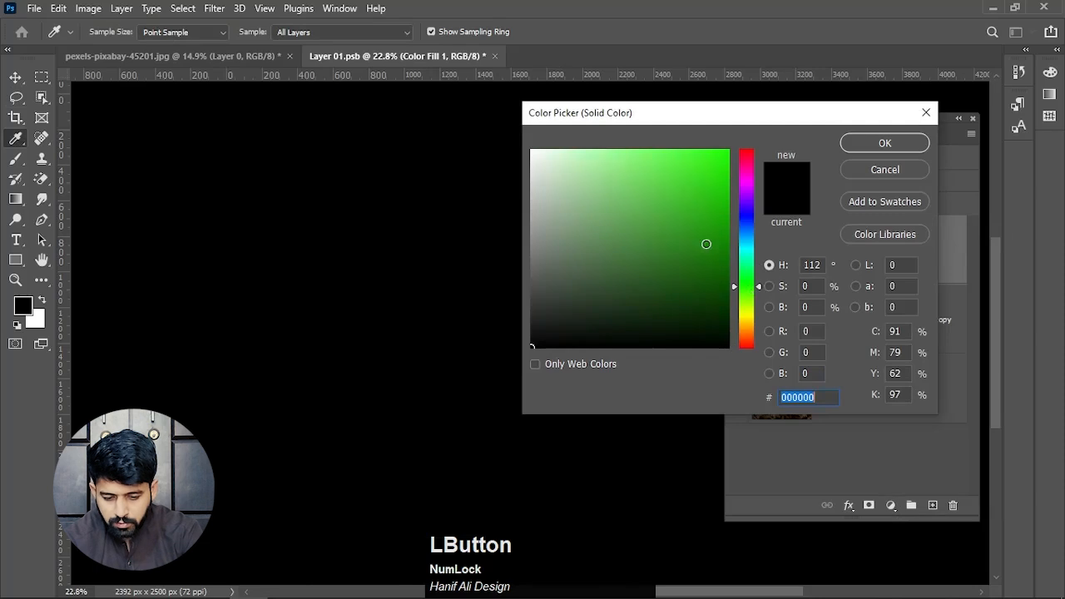
{"action": "left_click_drag", "start_coordinate": [706, 243], "coordinate": [710, 177]}
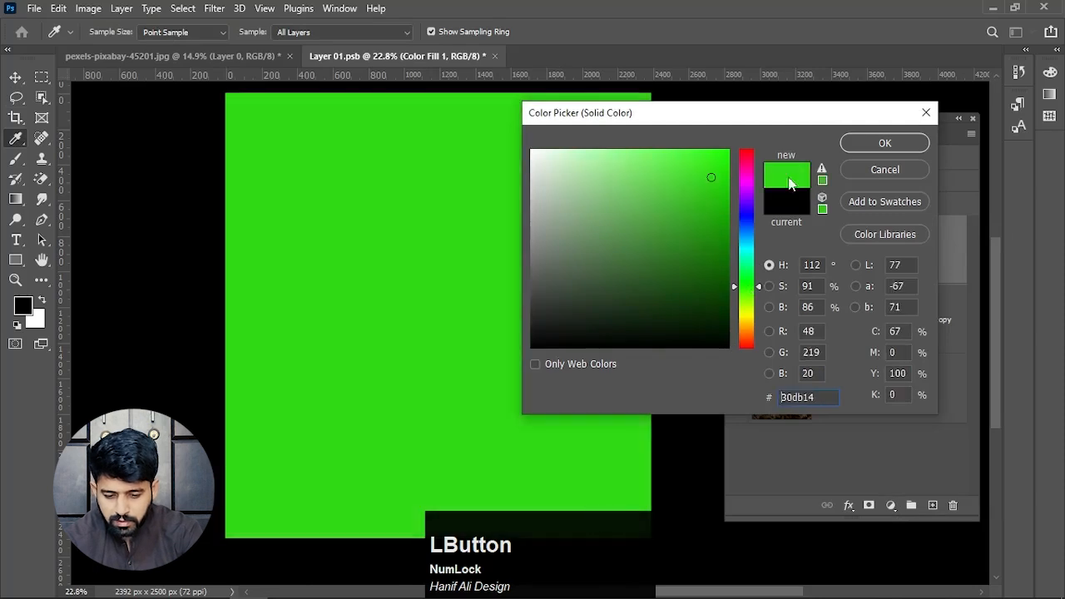
{"action": "left_click", "coordinate": [901, 143]}
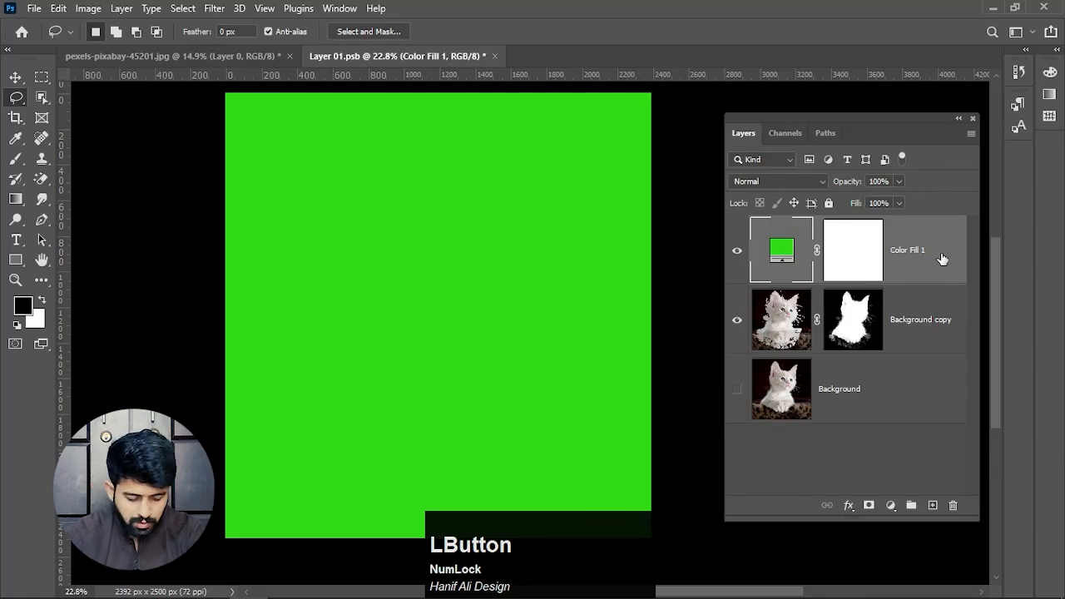
{"action": "key", "text": "ctrl"}
{"action": "key", "text": "ctrl+bracketleft"}
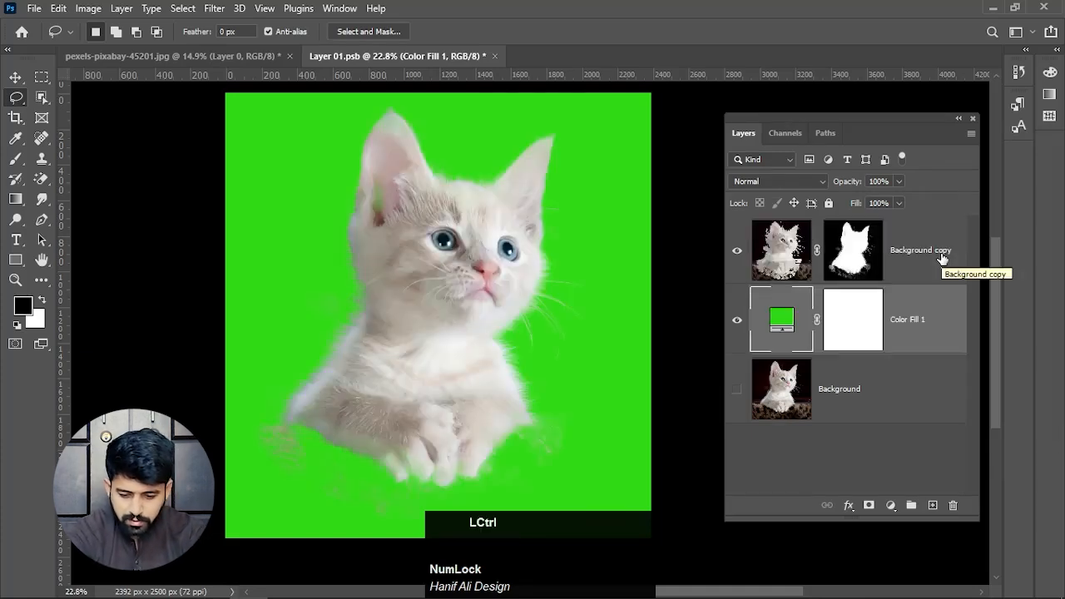
- Examine the cutout against the green background around the ear, whiskers, chest fur and paws for mask flaws
{"action": "scroll", "coordinate": [438, 385], "scroll_direction": "up", "scroll_amount": 3}
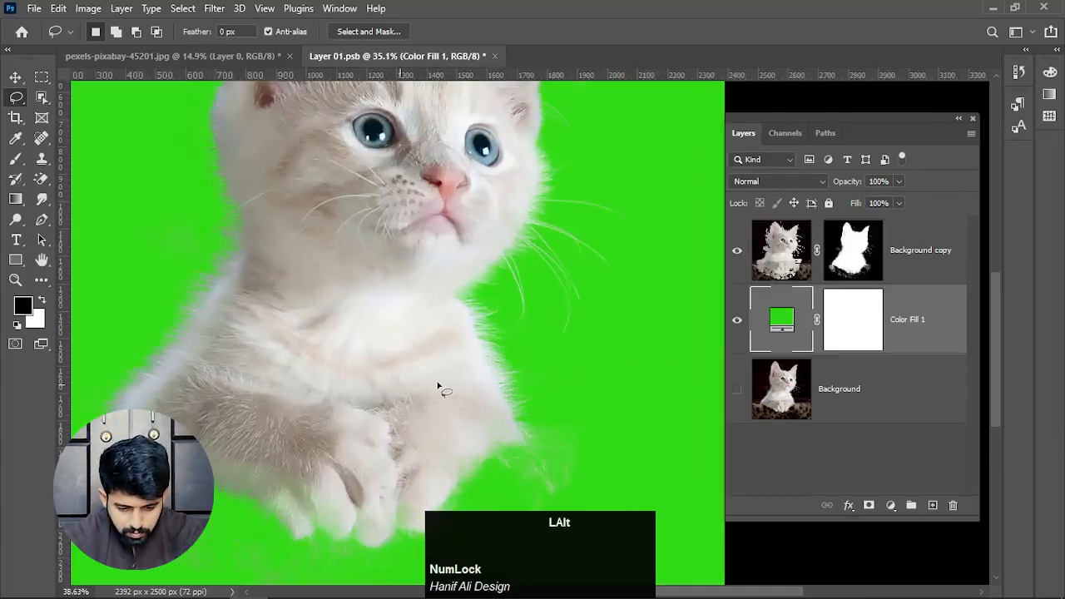
{"action": "scroll", "coordinate": [469, 350], "scroll_direction": "down", "scroll_amount": 3}
{"action": "scroll", "coordinate": [468, 350], "scroll_direction": "down", "scroll_amount": 2}
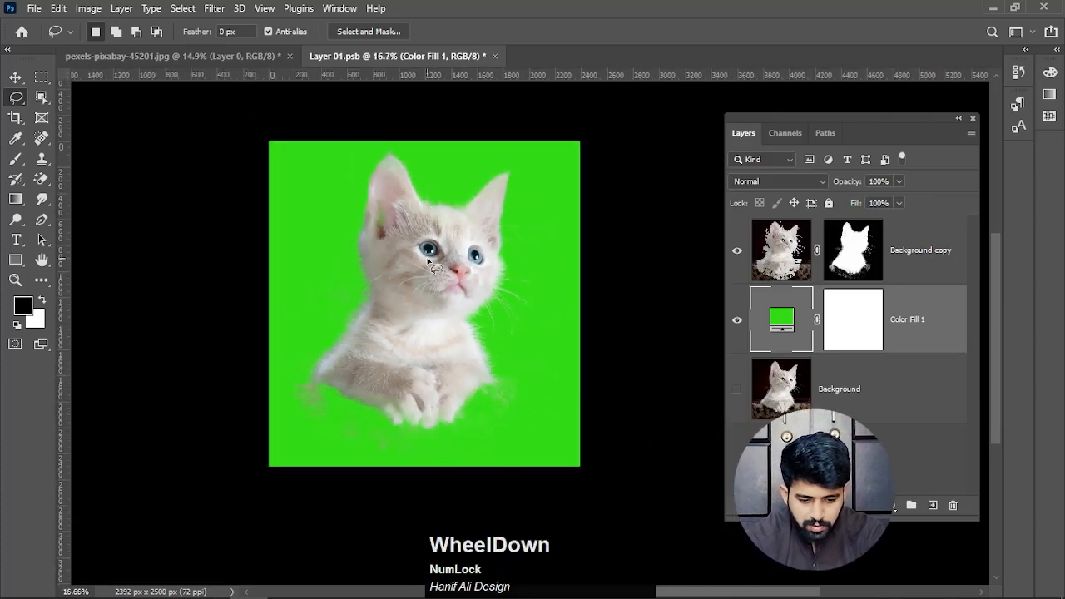
{"action": "scroll", "coordinate": [382, 205], "scroll_direction": "up", "scroll_amount": 4}
{"action": "scroll", "coordinate": [383, 205], "scroll_direction": "up", "scroll_amount": 4}
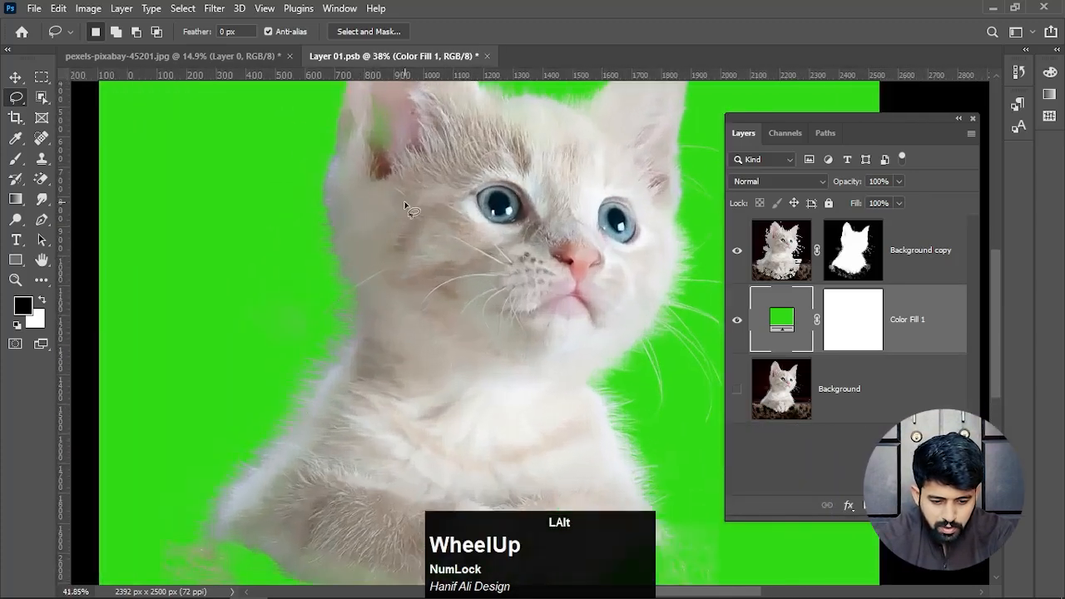
{"action": "left_click_drag", "start_coordinate": [420, 288], "coordinate": [426, 343]}
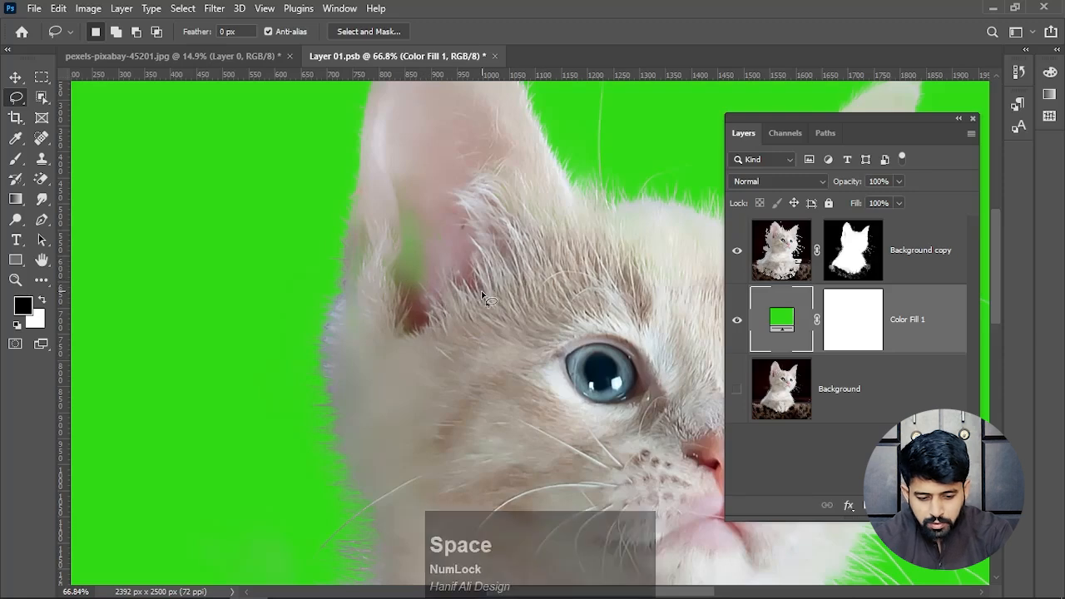
{"action": "scroll", "coordinate": [481, 291], "scroll_direction": "down", "scroll_amount": 3}
{"action": "left_click_drag", "start_coordinate": [482, 292], "coordinate": [474, 106]}
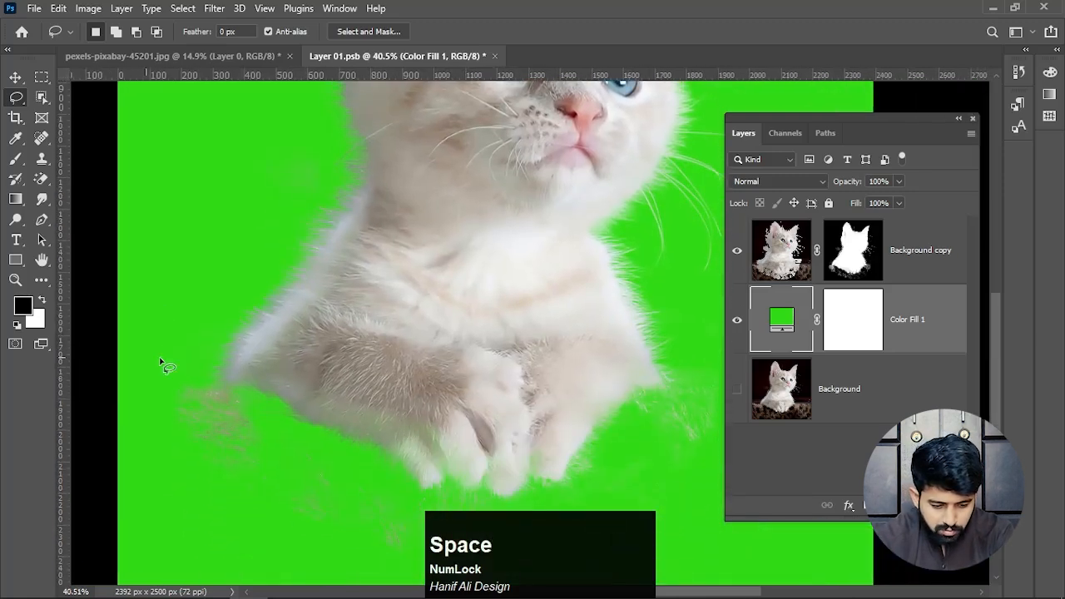
{"action": "left_click_drag", "start_coordinate": [310, 433], "coordinate": [291, 266]}
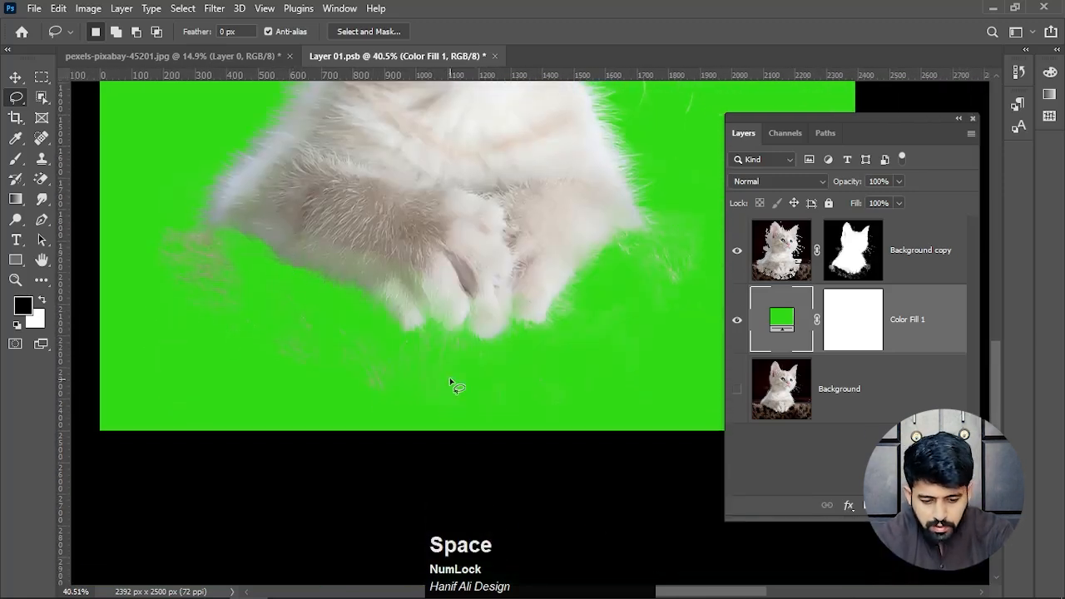
{"action": "left_click_drag", "start_coordinate": [524, 315], "coordinate": [443, 380]}
{"action": "left_click_drag", "start_coordinate": [430, 192], "coordinate": [430, 322]}
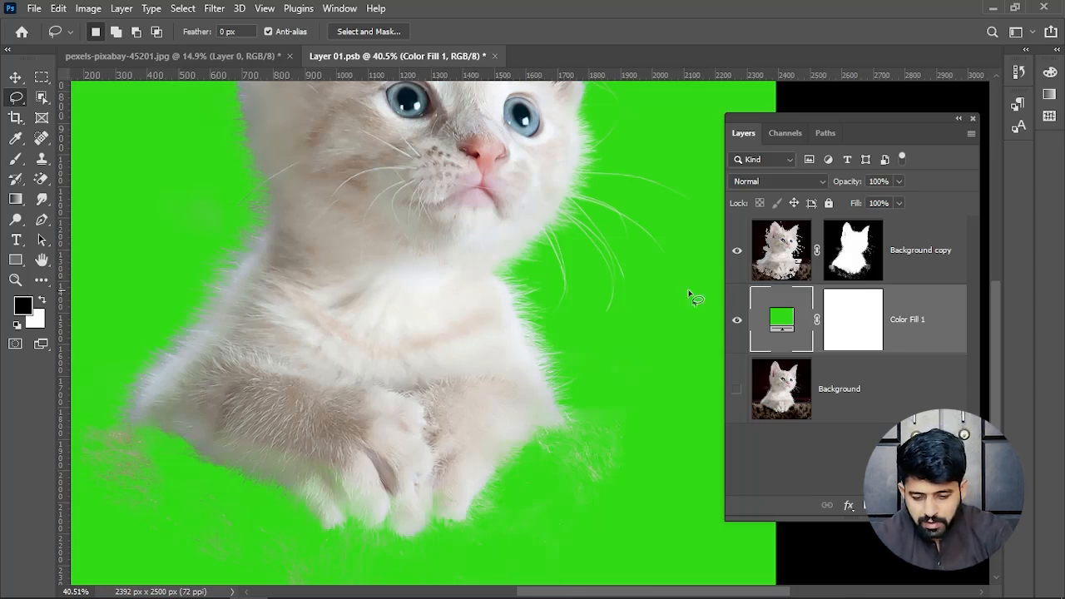
- Paint black on the kitten layer's mask with a 138 px brush to erase background remnants on both sides of and below the paws
{"action": "left_click", "coordinate": [863, 255]}
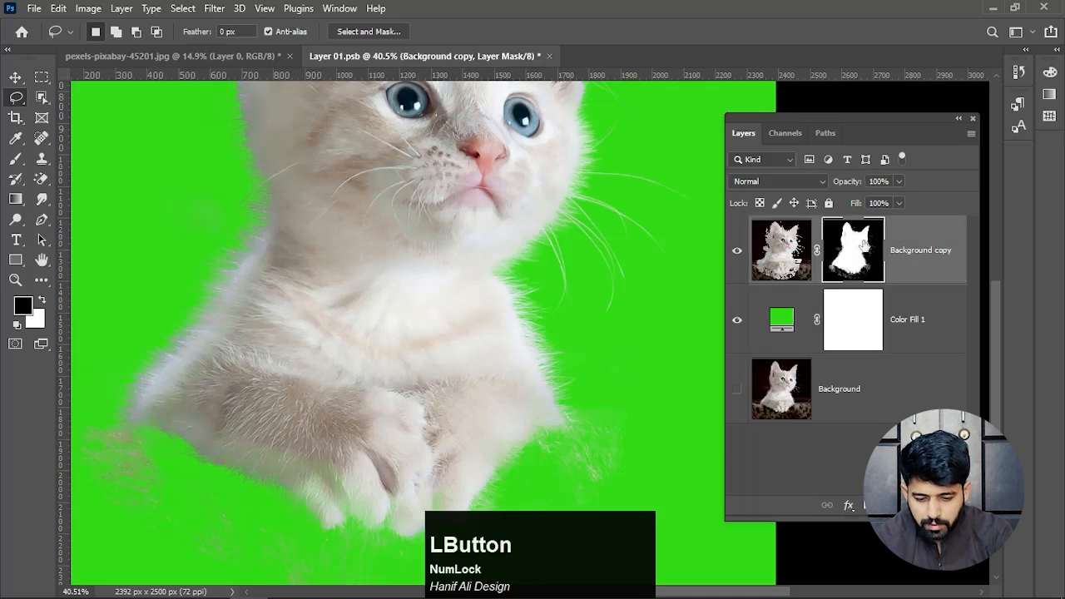
{"action": "left_click", "coordinate": [15, 158]}
{"action": "left_click_drag", "start_coordinate": [386, 341], "coordinate": [375, 185]}
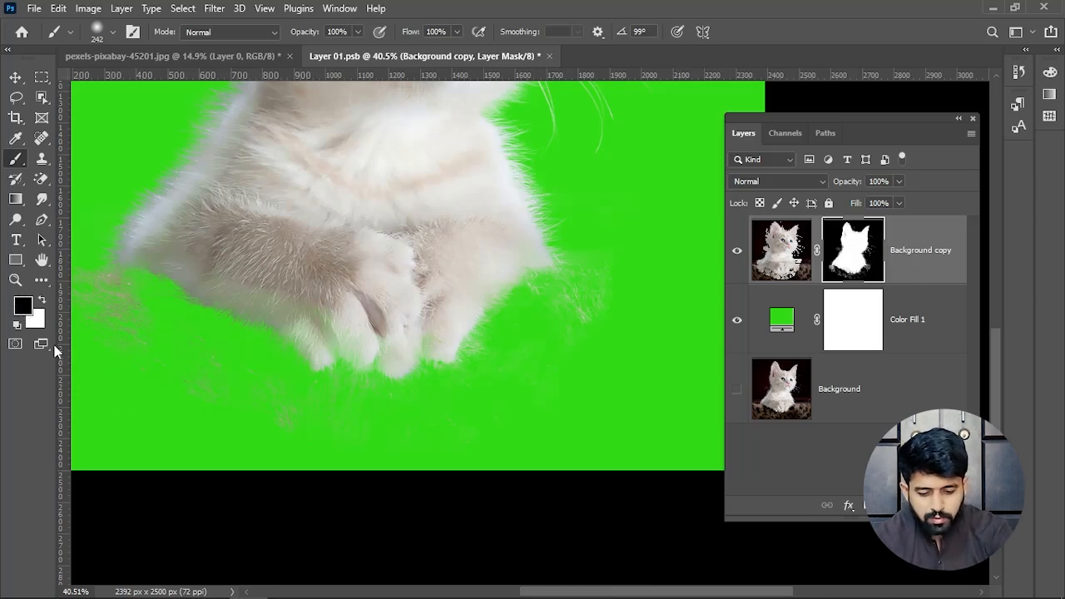
{"action": "mouse_move", "coordinate": [612, 350]}
{"action": "left_mouse_down"}
{"action": "mouse_move", "coordinate": [600, 306]}
{"action": "mouse_move", "coordinate": [572, 341]}
{"action": "mouse_move", "coordinate": [595, 306]}
{"action": "mouse_move", "coordinate": [562, 324]}
{"action": "left_mouse_up"}
{"action": "left_click_drag", "start_coordinate": [550, 304], "coordinate": [507, 357]}
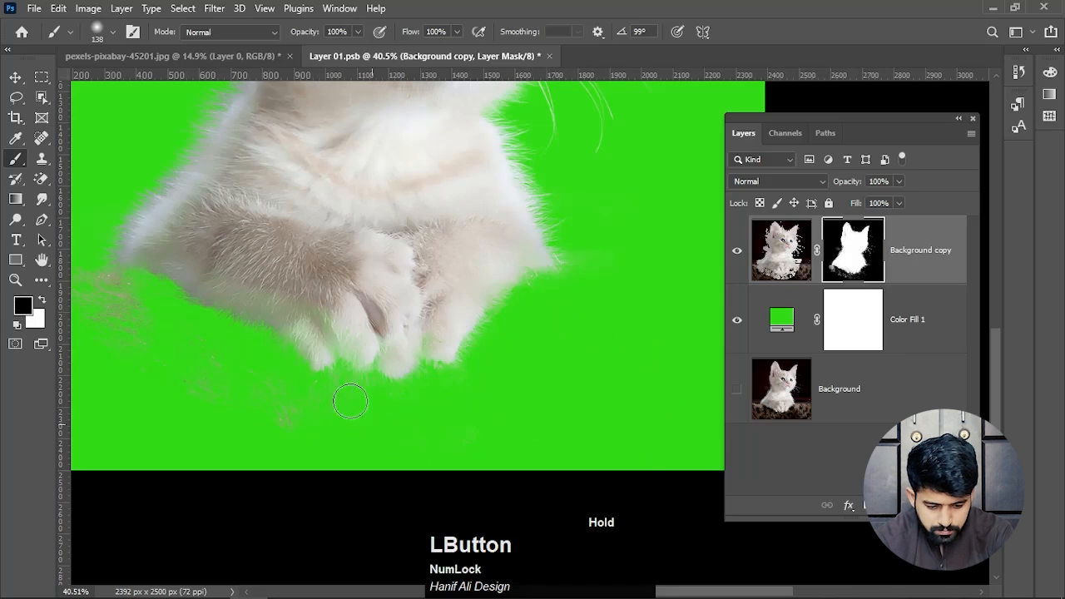
{"action": "left_click_drag", "start_coordinate": [188, 360], "coordinate": [318, 404]}
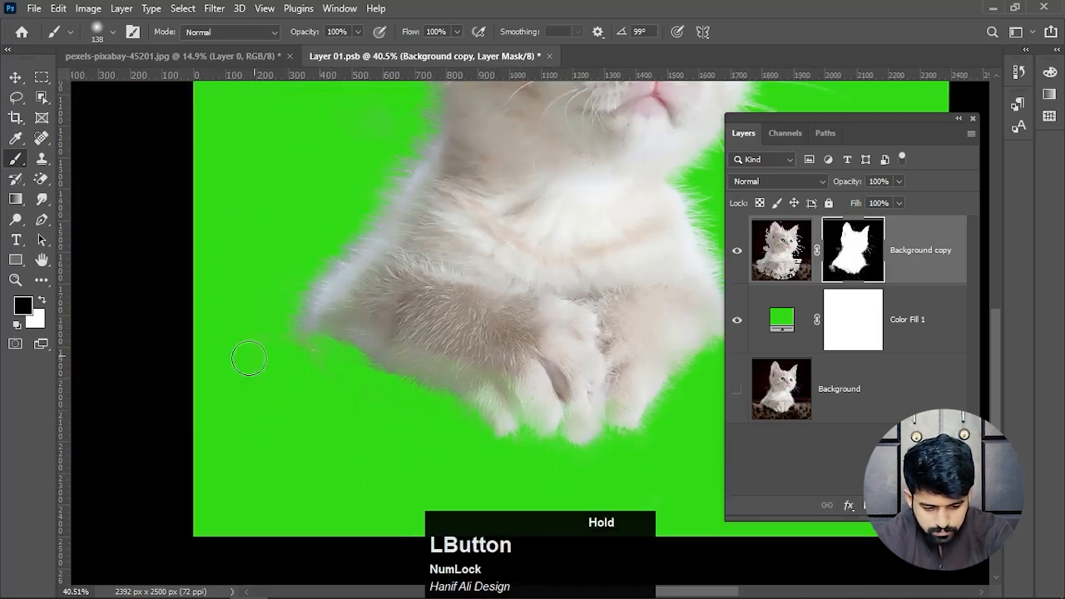
- Paint white on the kitten's layer mask to restore the semi-transparent patch inside the left ear
{"action": "scroll", "coordinate": [349, 391], "scroll_direction": "down", "scroll_amount": 4}
{"action": "scroll", "coordinate": [410, 278], "scroll_direction": "up", "scroll_amount": 5}
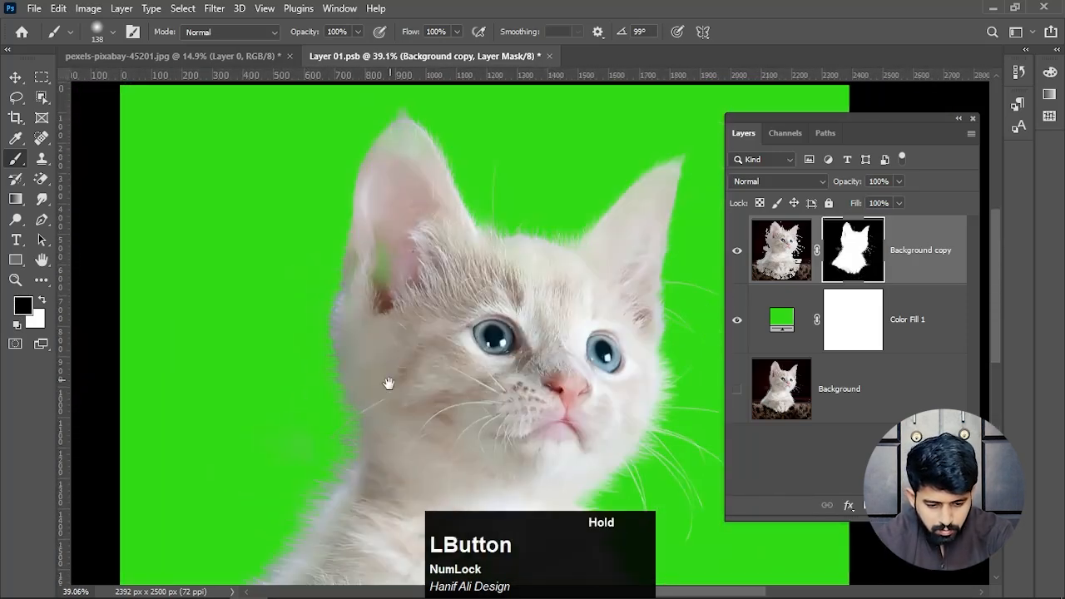
{"action": "scroll", "coordinate": [381, 283], "scroll_direction": "up", "scroll_amount": 2}
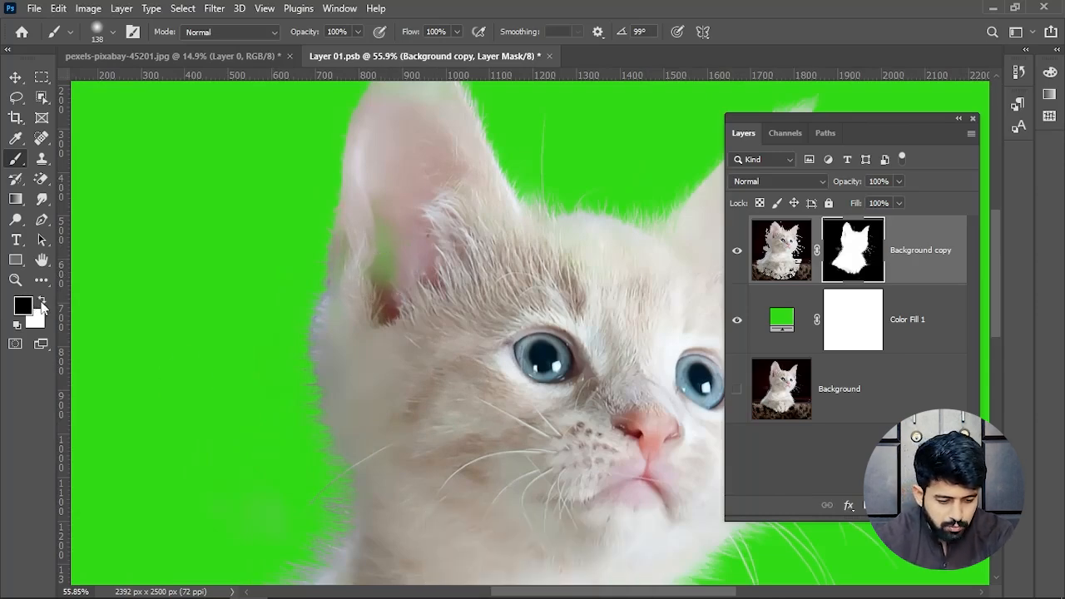
{"action": "left_click", "coordinate": [44, 304]}
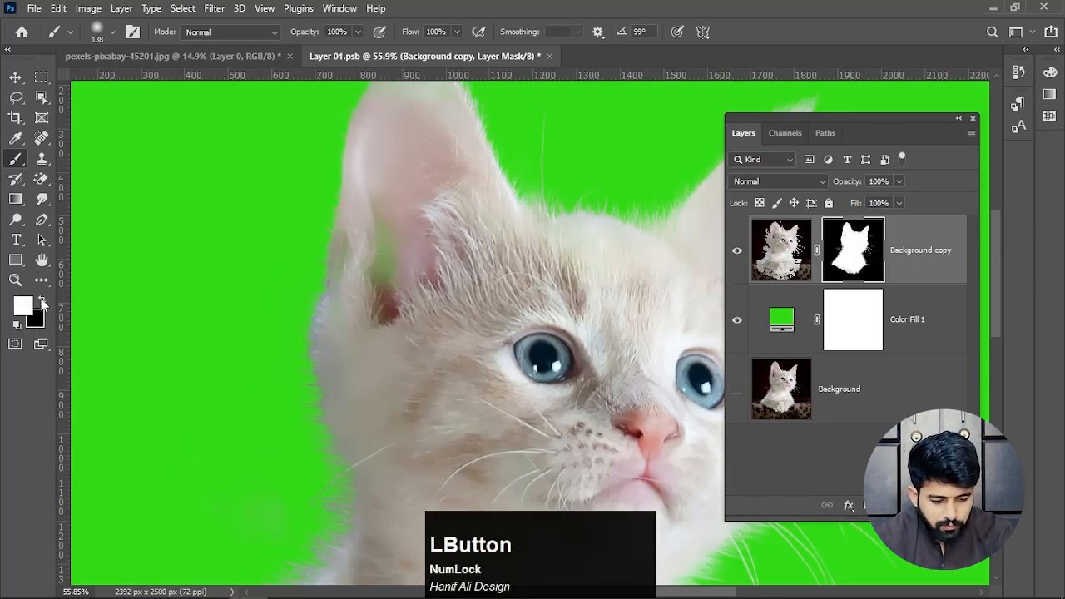
{"action": "mouse_move", "coordinate": [428, 314]}
{"action": "left_mouse_down"}
{"action": "mouse_move", "coordinate": [384, 207]}
{"action": "mouse_move", "coordinate": [386, 306]}
{"action": "left_mouse_up"}
{"action": "mouse_move", "coordinate": [394, 243]}
{"action": "left_mouse_down"}
{"action": "mouse_move", "coordinate": [398, 314]}
{"action": "mouse_move", "coordinate": [415, 191]}
{"action": "mouse_move", "coordinate": [384, 304]}
{"action": "mouse_move", "coordinate": [413, 228]}
{"action": "mouse_move", "coordinate": [378, 283]}
{"action": "left_mouse_up"}
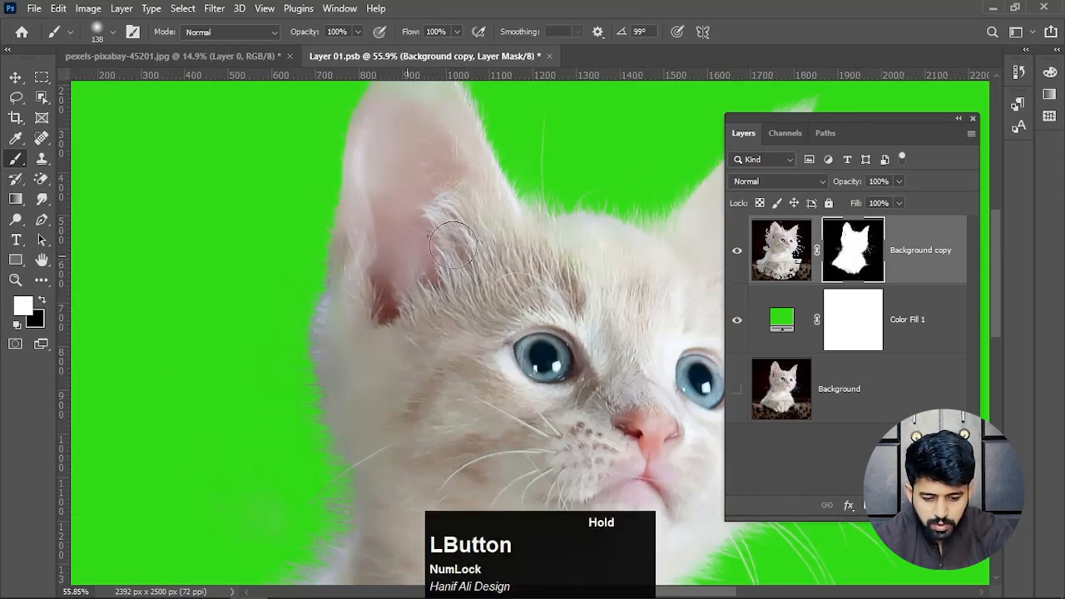
- Paint black on the layer mask to clear the faint haze in the background beside the kitten's left cheek
{"action": "scroll", "coordinate": [464, 295], "scroll_direction": "down", "scroll_amount": 5}
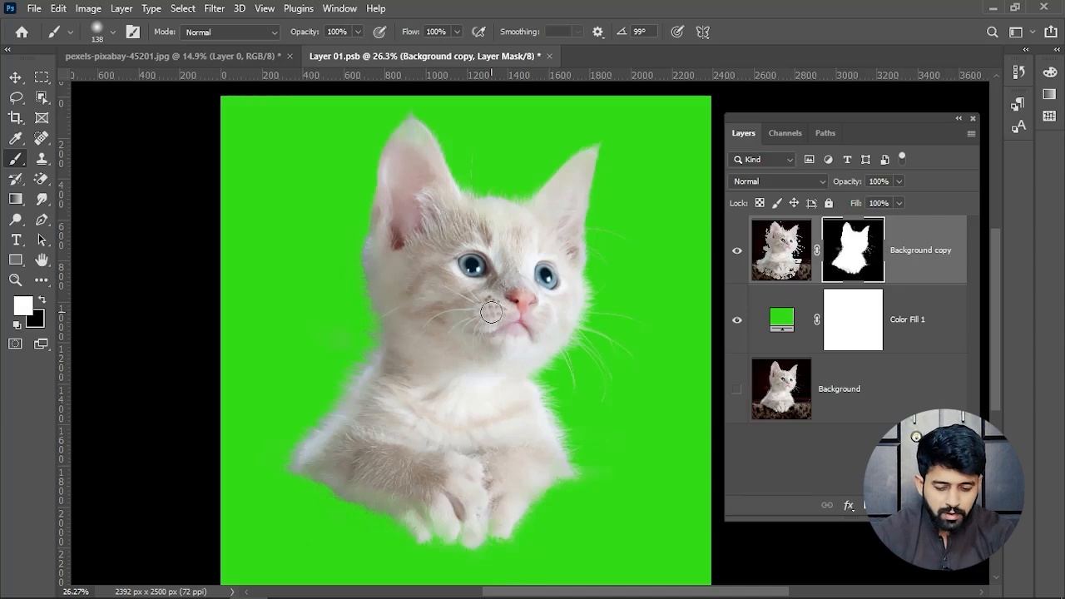
{"action": "scroll", "coordinate": [424, 323], "scroll_direction": "up", "scroll_amount": 3, "text": "alt"}
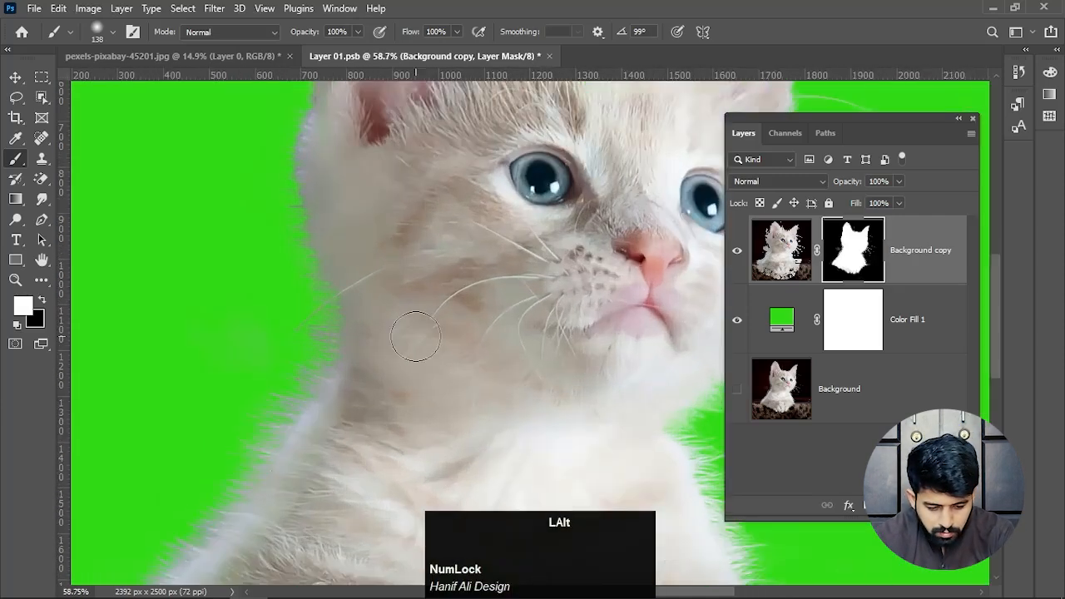
{"action": "scroll", "coordinate": [321, 354], "scroll_direction": "up", "scroll_amount": 3, "text": "alt"}
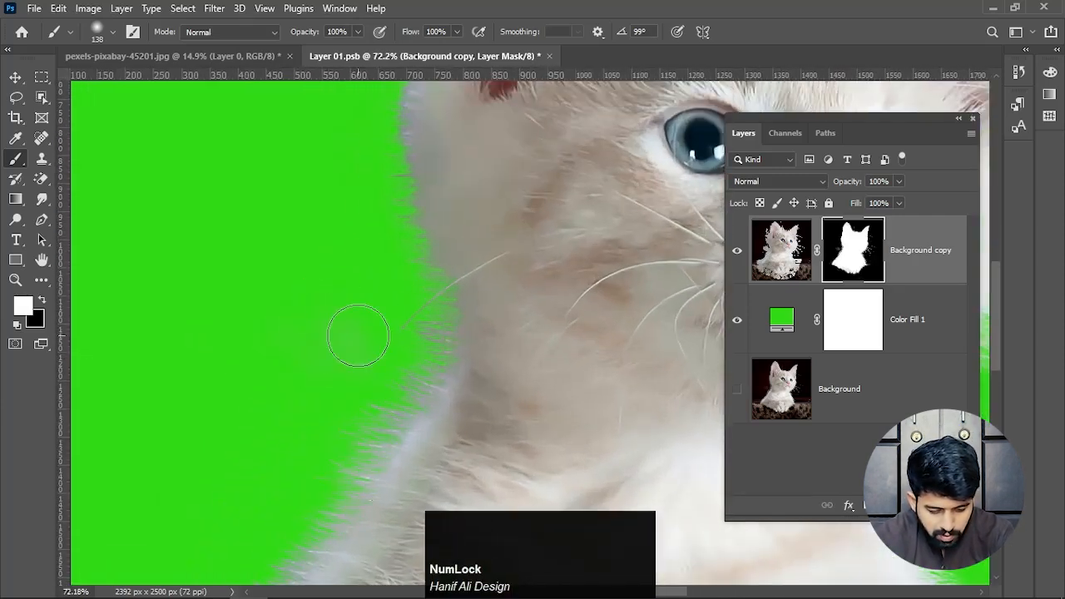
{"action": "key", "text": "x"}
{"action": "mouse_move", "coordinate": [365, 316]}
{"action": "left_mouse_down"}
{"action": "mouse_move", "coordinate": [344, 326]}
{"action": "mouse_move", "coordinate": [340, 352]}
{"action": "mouse_move", "coordinate": [333, 325]}
{"action": "mouse_move", "coordinate": [344, 316]}
{"action": "left_mouse_up"}
- Change the color of the solid fill layer to very dark green (#0e250b)
{"action": "scroll", "coordinate": [344, 317], "scroll_direction": "down", "scroll_amount": 1, "text": "alt"}
{"action": "scroll", "coordinate": [344, 316], "scroll_direction": "down", "scroll_amount": 5, "text": "alt"}
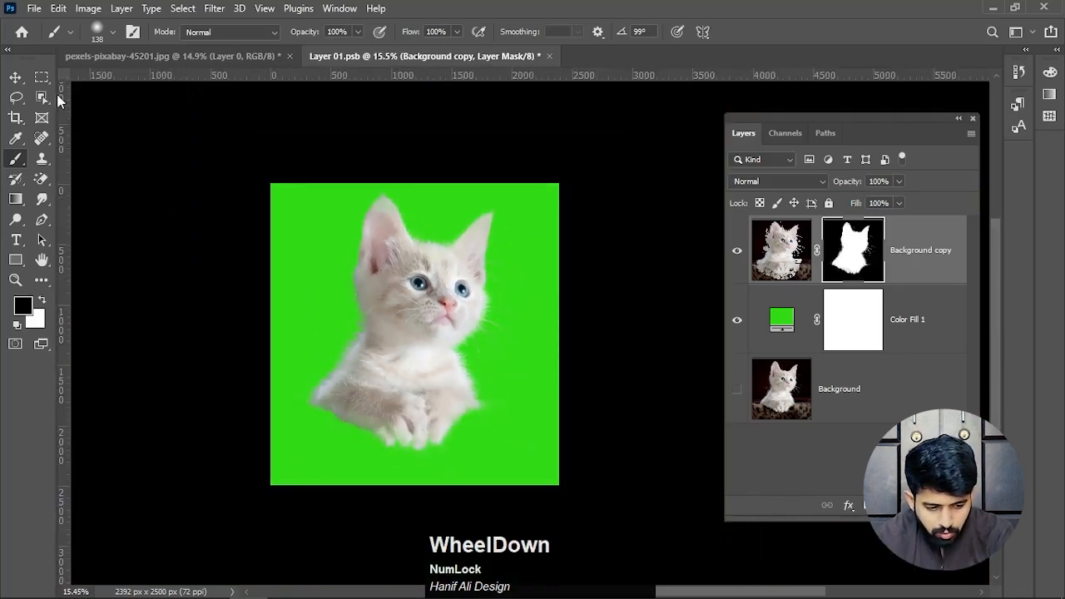
{"action": "left_click", "coordinate": [16, 81]}
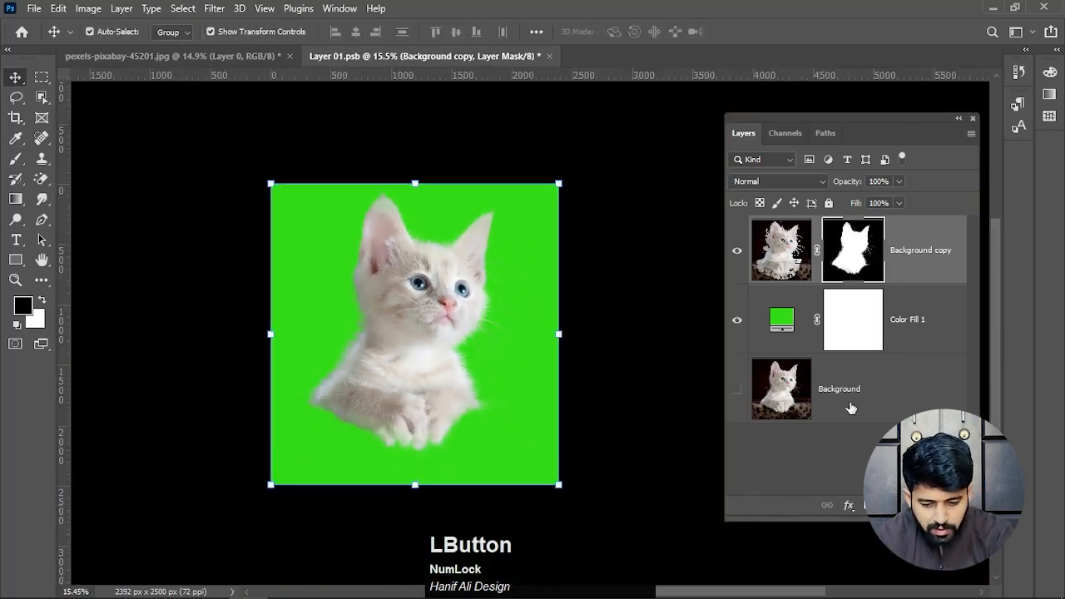
{"action": "double_click", "coordinate": [779, 325]}
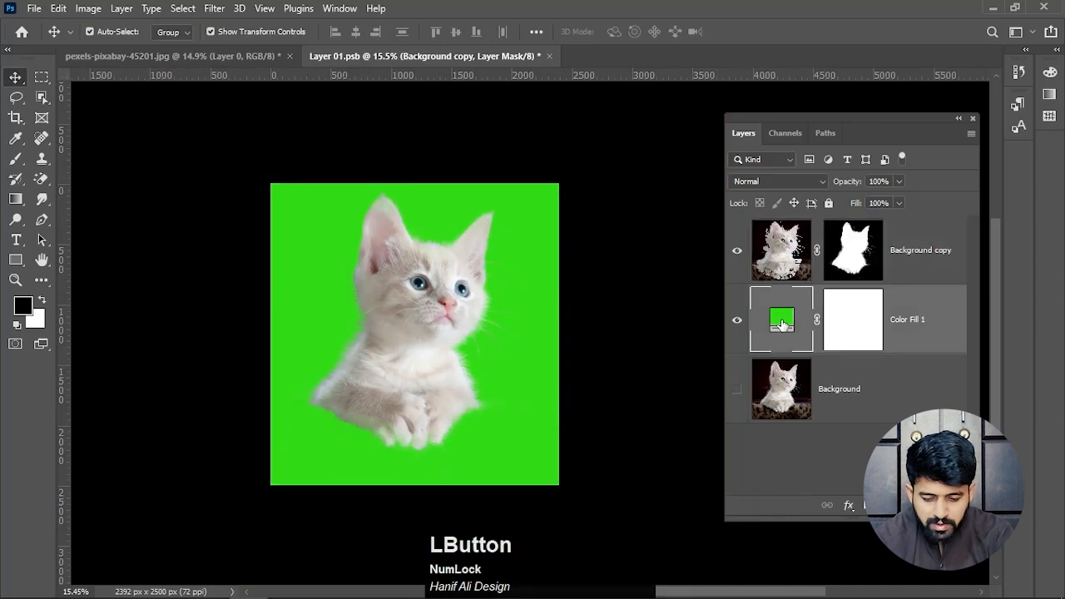
{"action": "left_click_drag", "start_coordinate": [707, 239], "coordinate": [672, 319]}
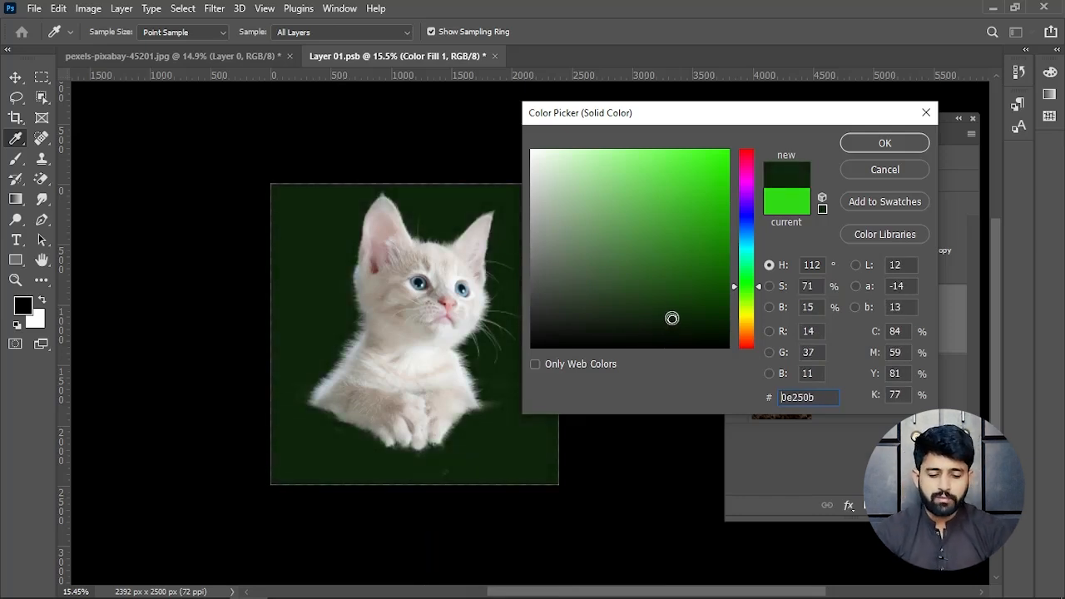
{"action": "left_click", "coordinate": [885, 144]}
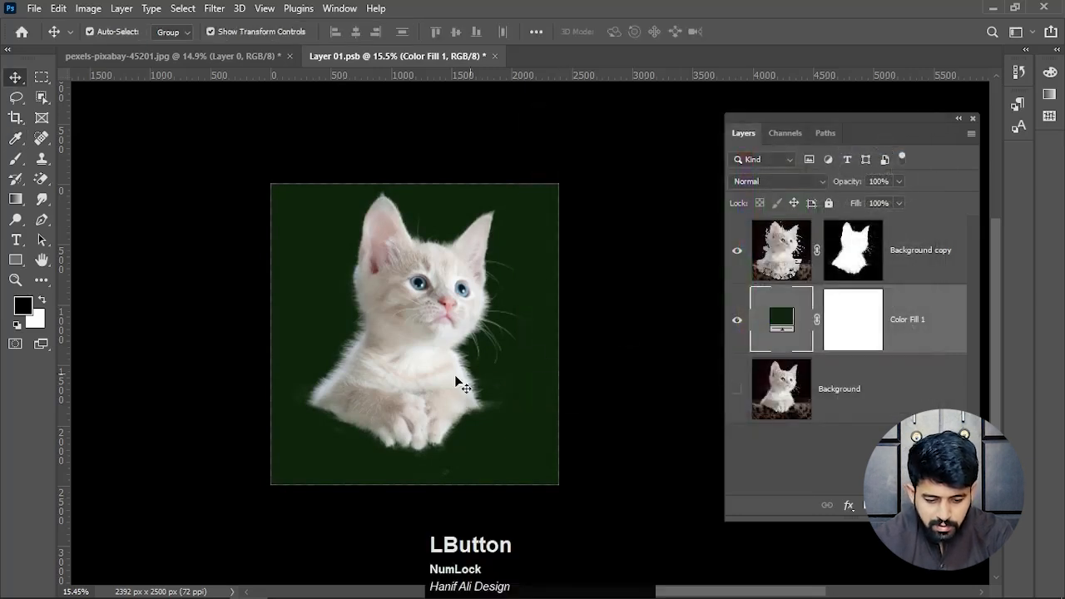
- Paint black on the Background copy layer's mask to erase the leftover specks in the green area below the paws
{"action": "scroll", "coordinate": [451, 463], "scroll_direction": "up", "scroll_amount": 4}
{"action": "scroll", "coordinate": [464, 492], "scroll_direction": "up", "scroll_amount": 1}
{"action": "left_click_drag", "start_coordinate": [444, 444], "coordinate": [481, 357]}
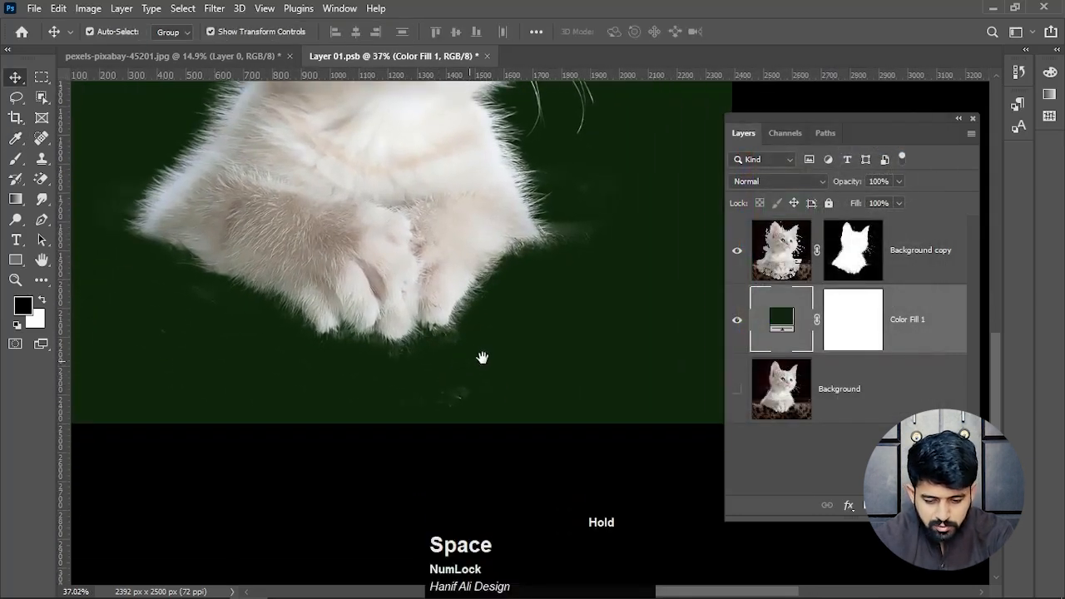
{"action": "left_click", "coordinate": [865, 254]}
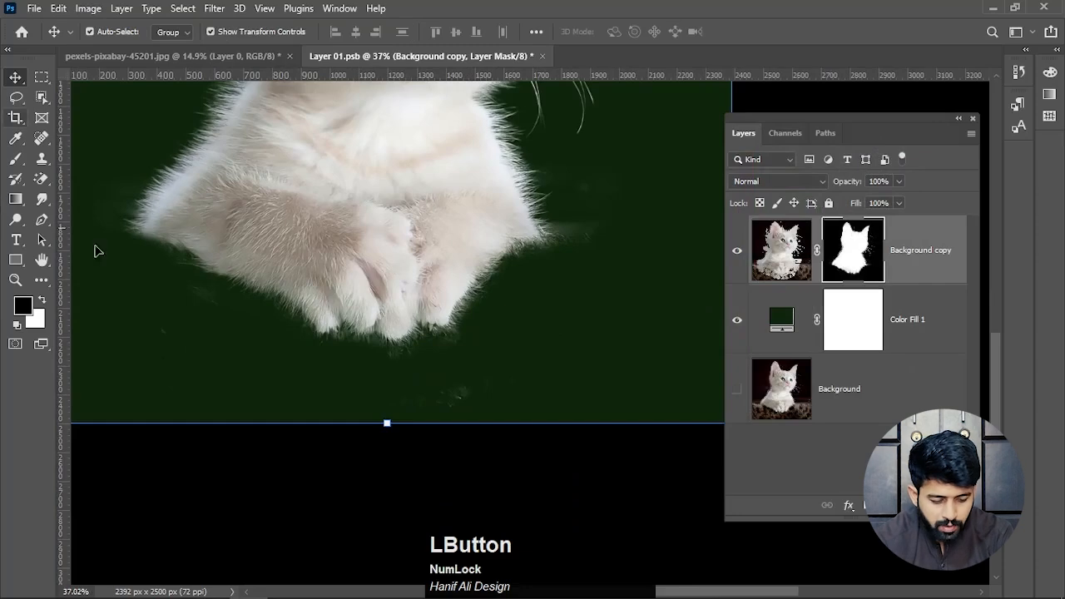
{"action": "key", "text": "b"}
{"action": "mouse_move", "coordinate": [489, 400]}
{"action": "left_mouse_down"}
{"action": "mouse_move", "coordinate": [405, 413]}
{"action": "mouse_move", "coordinate": [497, 394]}
{"action": "mouse_move", "coordinate": [510, 378]}
{"action": "mouse_move", "coordinate": [424, 388]}
{"action": "mouse_move", "coordinate": [140, 361]}
{"action": "left_mouse_up"}
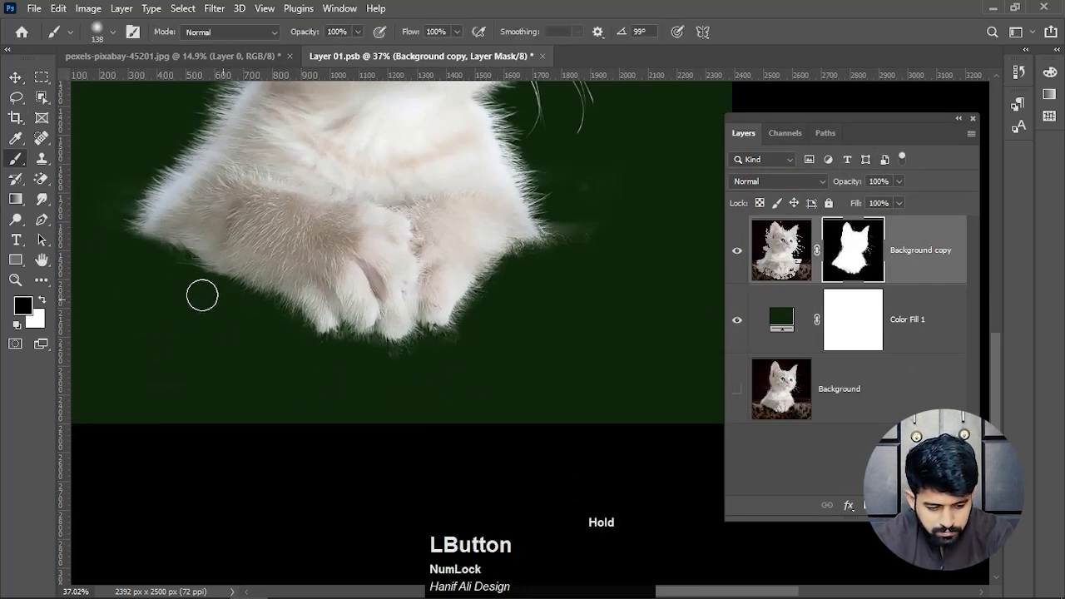
- Paint black on the same mask to clear the faint haze beside both forelegs, then return to the Move tool
{"action": "left_click_drag", "start_coordinate": [183, 270], "coordinate": [227, 303]}
{"action": "left_click_drag", "start_coordinate": [166, 242], "coordinate": [116, 282]}
{"action": "mouse_move", "coordinate": [632, 254]}
{"action": "left_mouse_down"}
{"action": "mouse_move", "coordinate": [464, 320]}
{"action": "mouse_move", "coordinate": [429, 267]}
{"action": "mouse_move", "coordinate": [475, 318]}
{"action": "left_mouse_up"}
{"action": "scroll", "coordinate": [496, 352], "scroll_direction": "up", "scroll_amount": 3}
{"action": "key", "text": "v"}
{"action": "scroll", "coordinate": [482, 356], "scroll_direction": "up", "scroll_amount": 2}
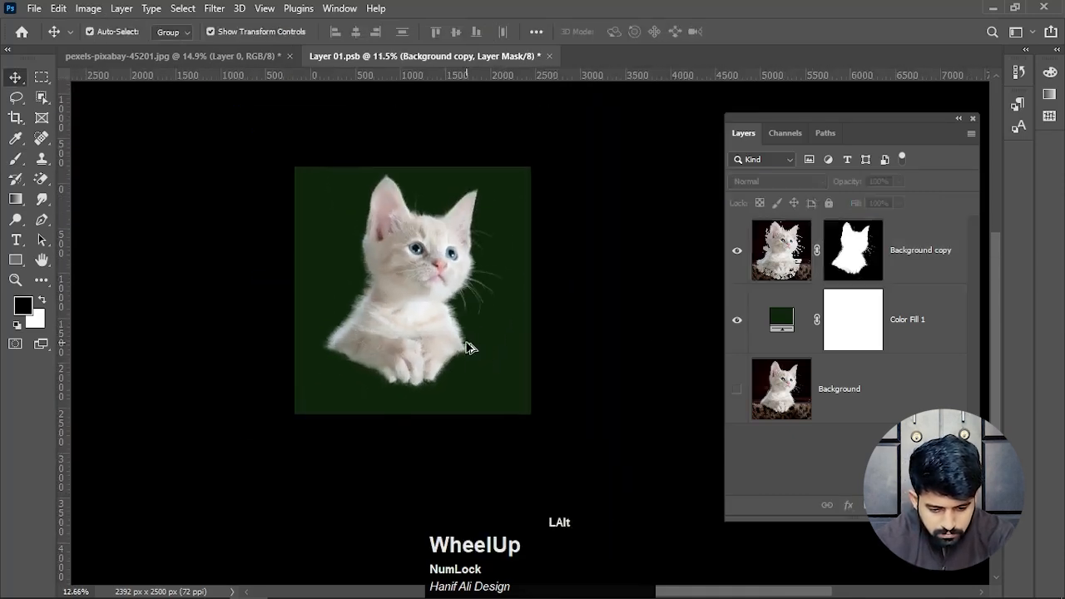
- Show the original Background layer and bring it to the top of the layer stack
{"action": "scroll", "coordinate": [466, 343], "scroll_direction": "up", "scroll_amount": 6}
{"action": "left_click_drag", "start_coordinate": [424, 281], "coordinate": [452, 357]}
{"action": "scroll", "coordinate": [452, 357], "scroll_direction": "up", "scroll_amount": 3}
{"action": "left_click", "coordinate": [848, 398]}
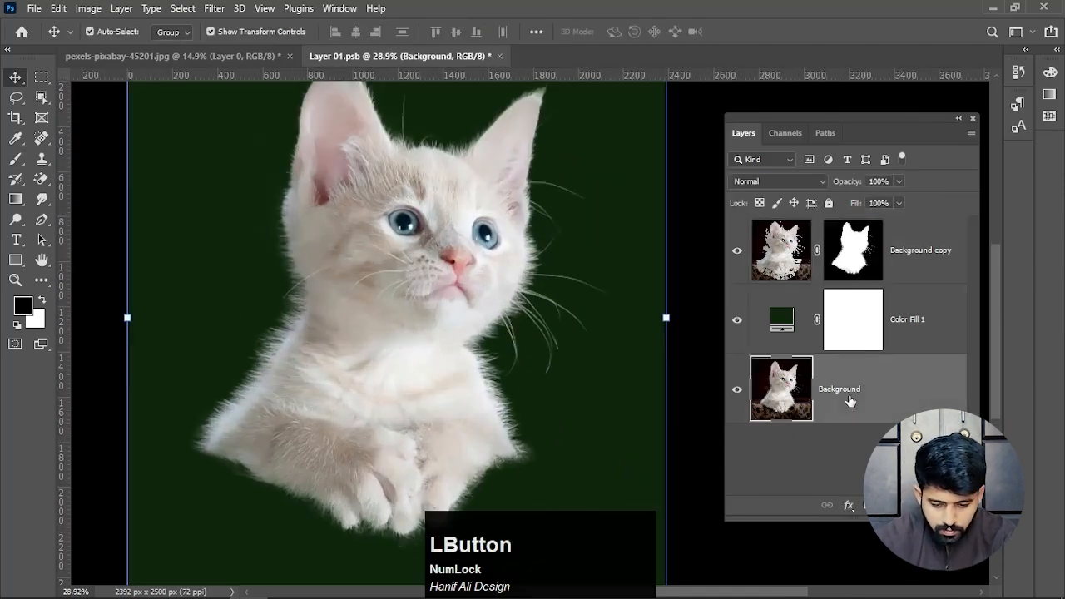
{"action": "key", "text": "ctrl+shift+bracketright"}
{"action": "scroll", "coordinate": [420, 348], "scroll_direction": "down", "scroll_amount": 3}
{"action": "scroll", "coordinate": [420, 348], "scroll_direction": "down", "scroll_amount": 2}
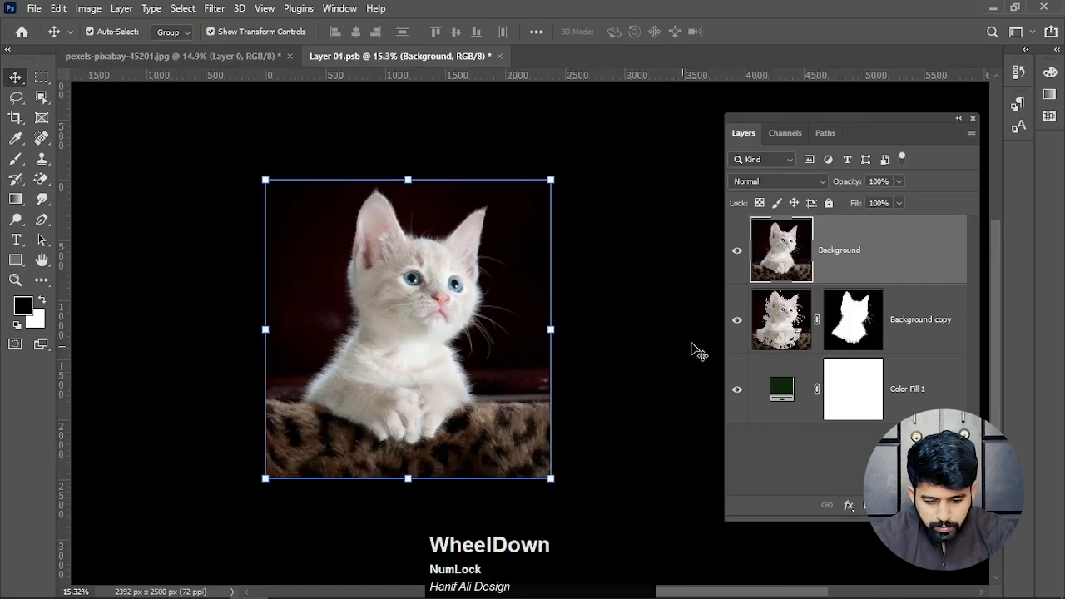
- Toggle the Background layer's visibility to compare the original photo with the cutout, leaving it hidden
{"action": "left_click", "coordinate": [737, 251]}
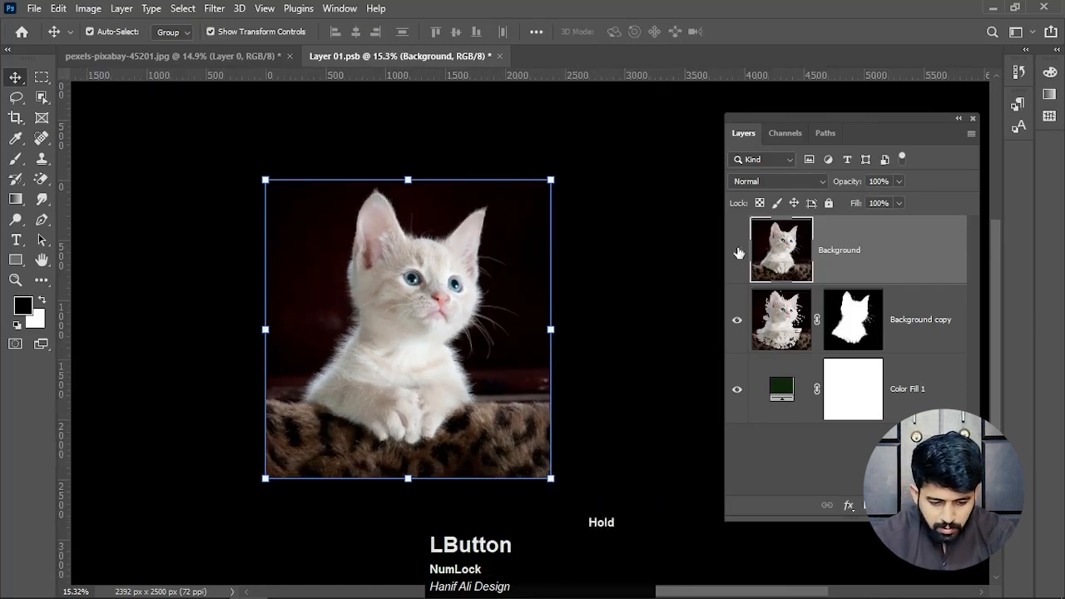
{"action": "left_click", "coordinate": [737, 251]}
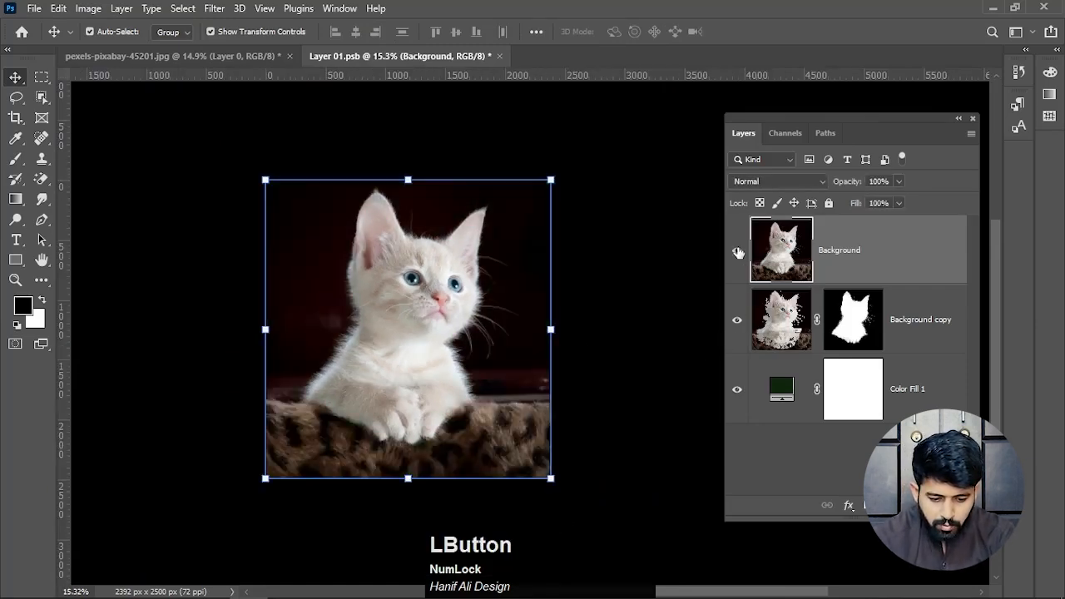
{"action": "left_click", "coordinate": [737, 251]}
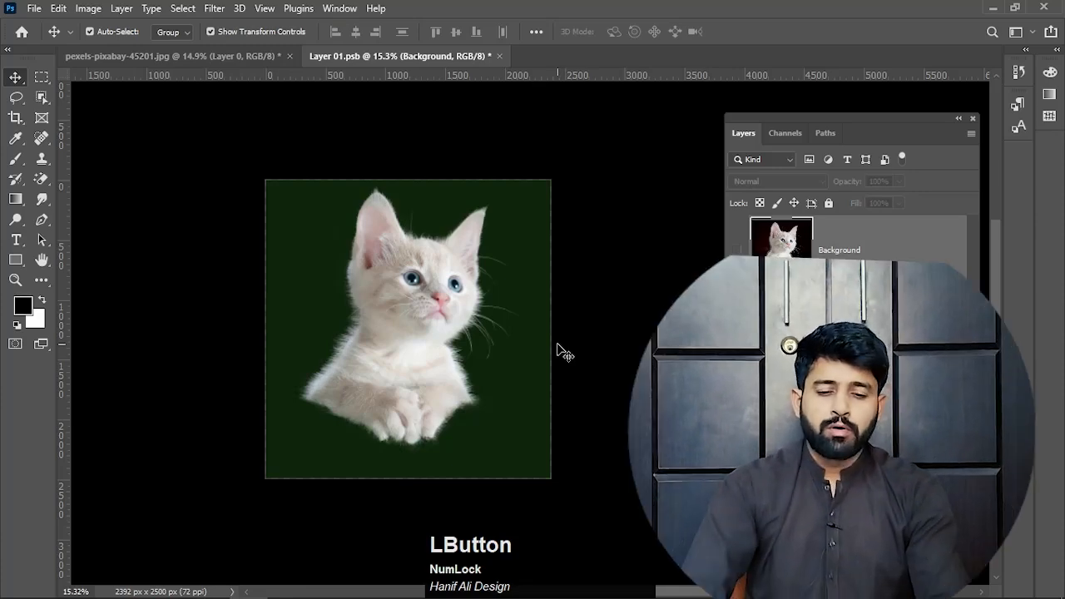